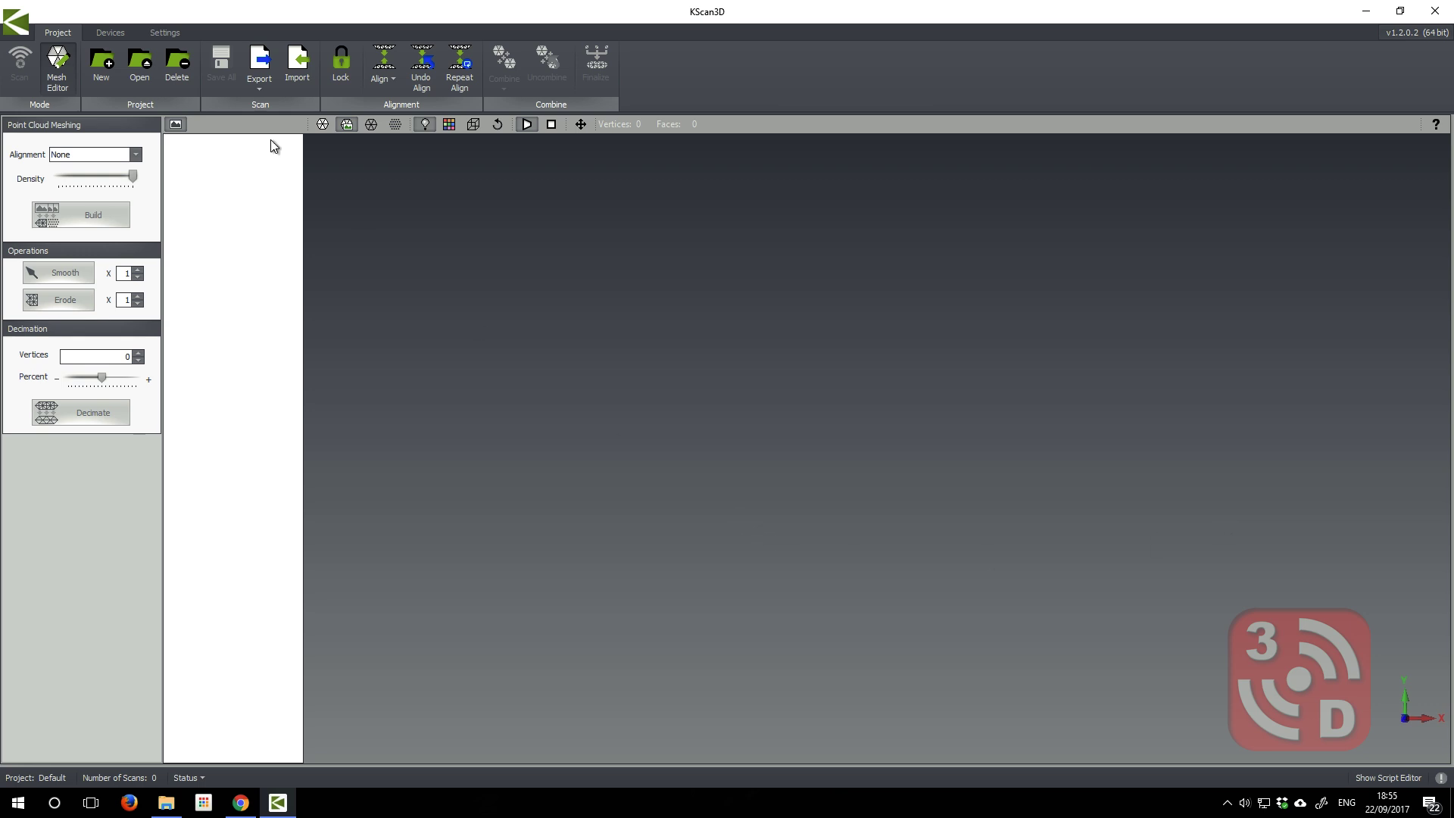
Reconnect the Kinect scanner from the Devices tab and return to the Project workspace
left_click(118, 32)
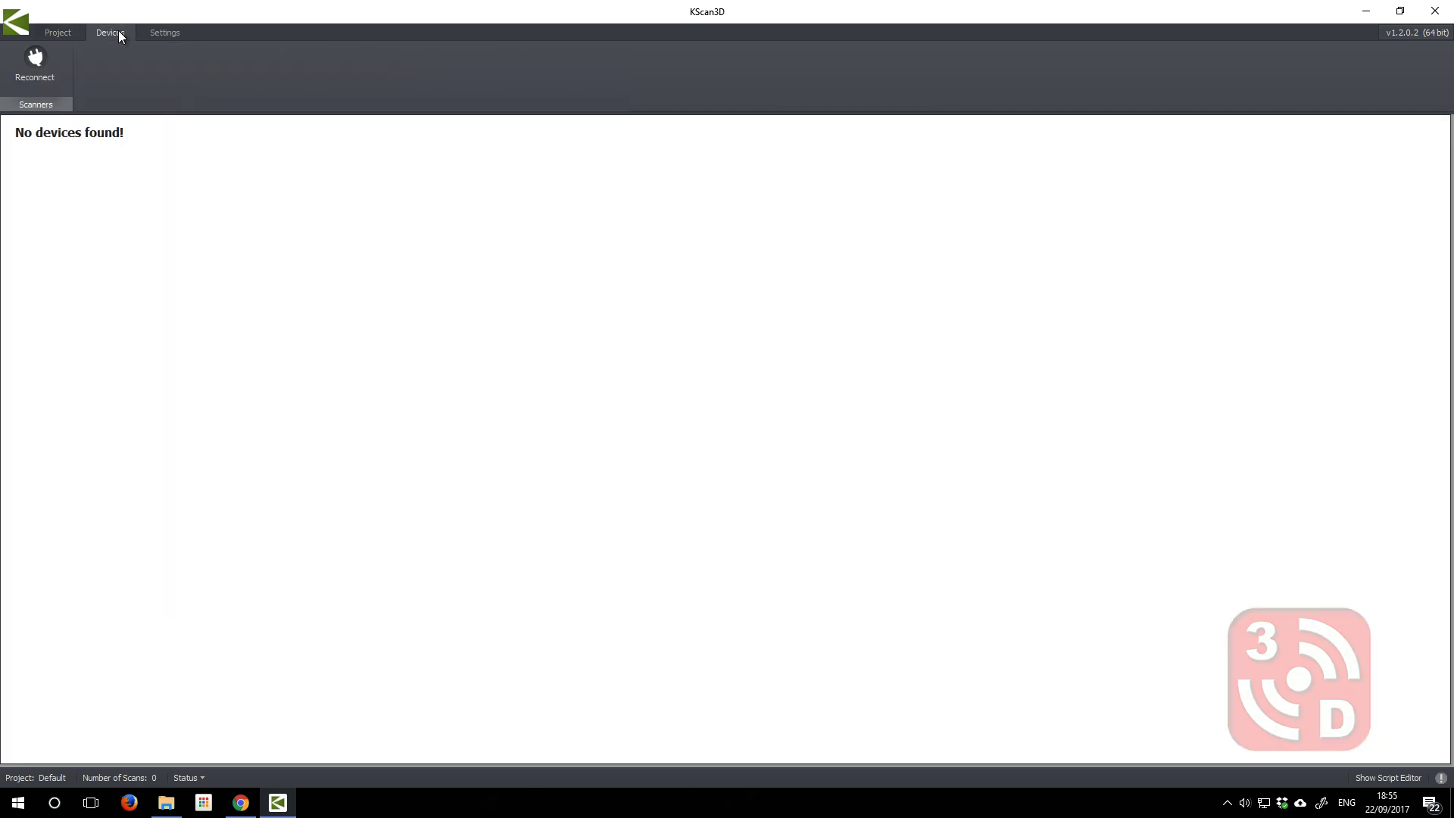
left_click(48, 79)
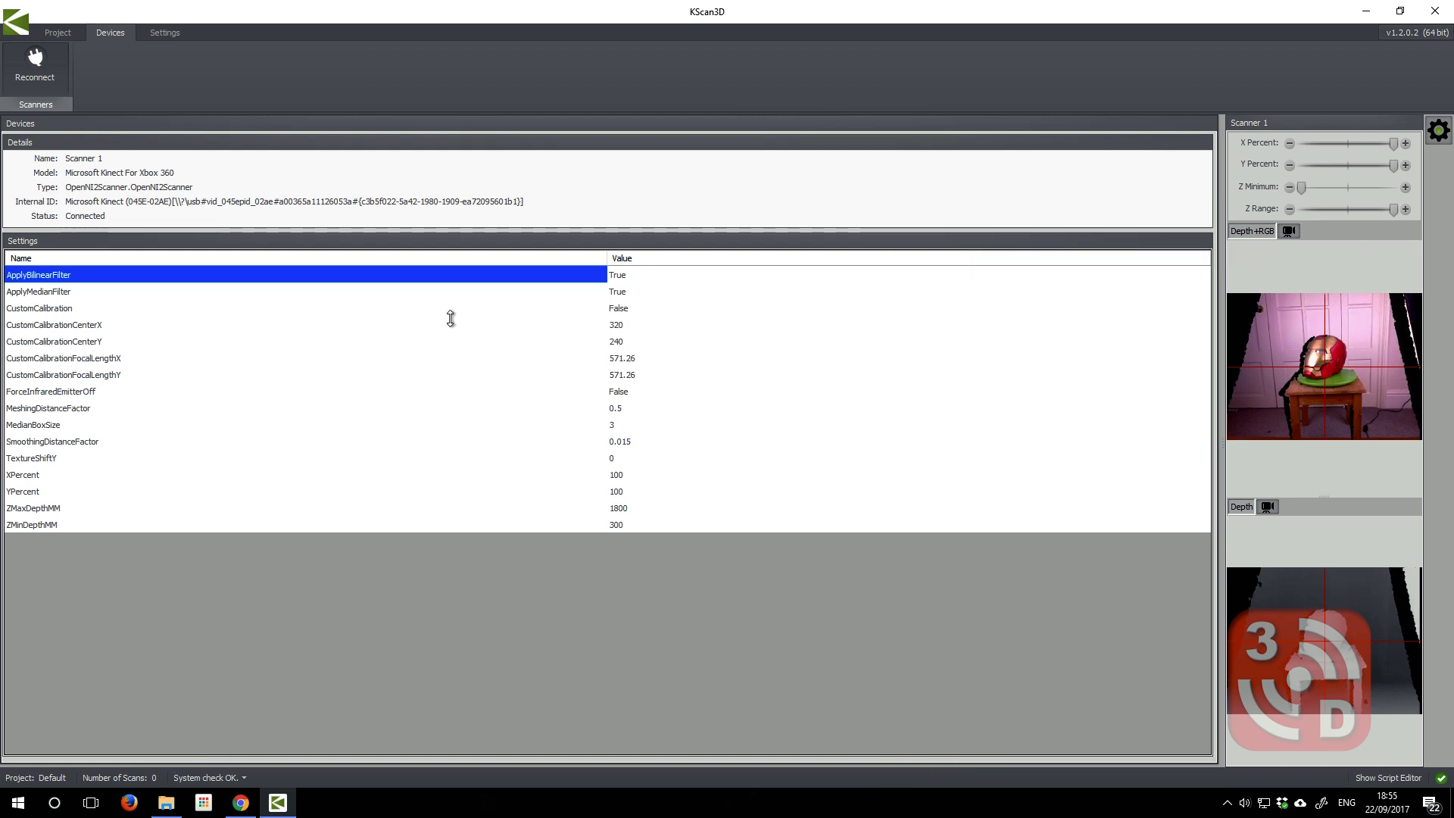
left_click(55, 33)
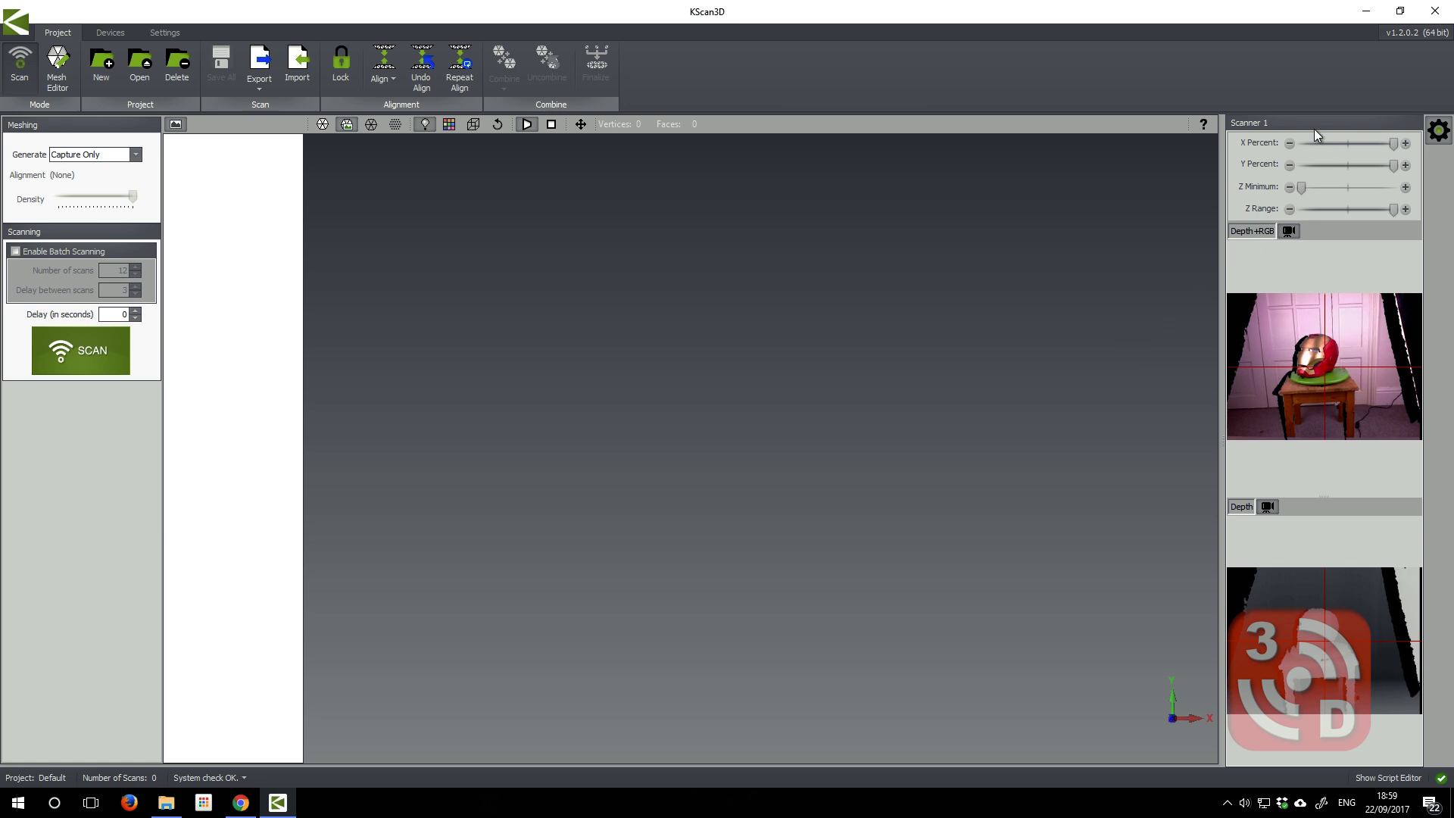
mouse_move(1393, 143)
mouse_move(1397, 141)
left_mouse_down()
mouse_move(1338, 164)
mouse_move(1433, 163)
left_mouse_up()
left_click_drag(1303, 189, 1311, 189)
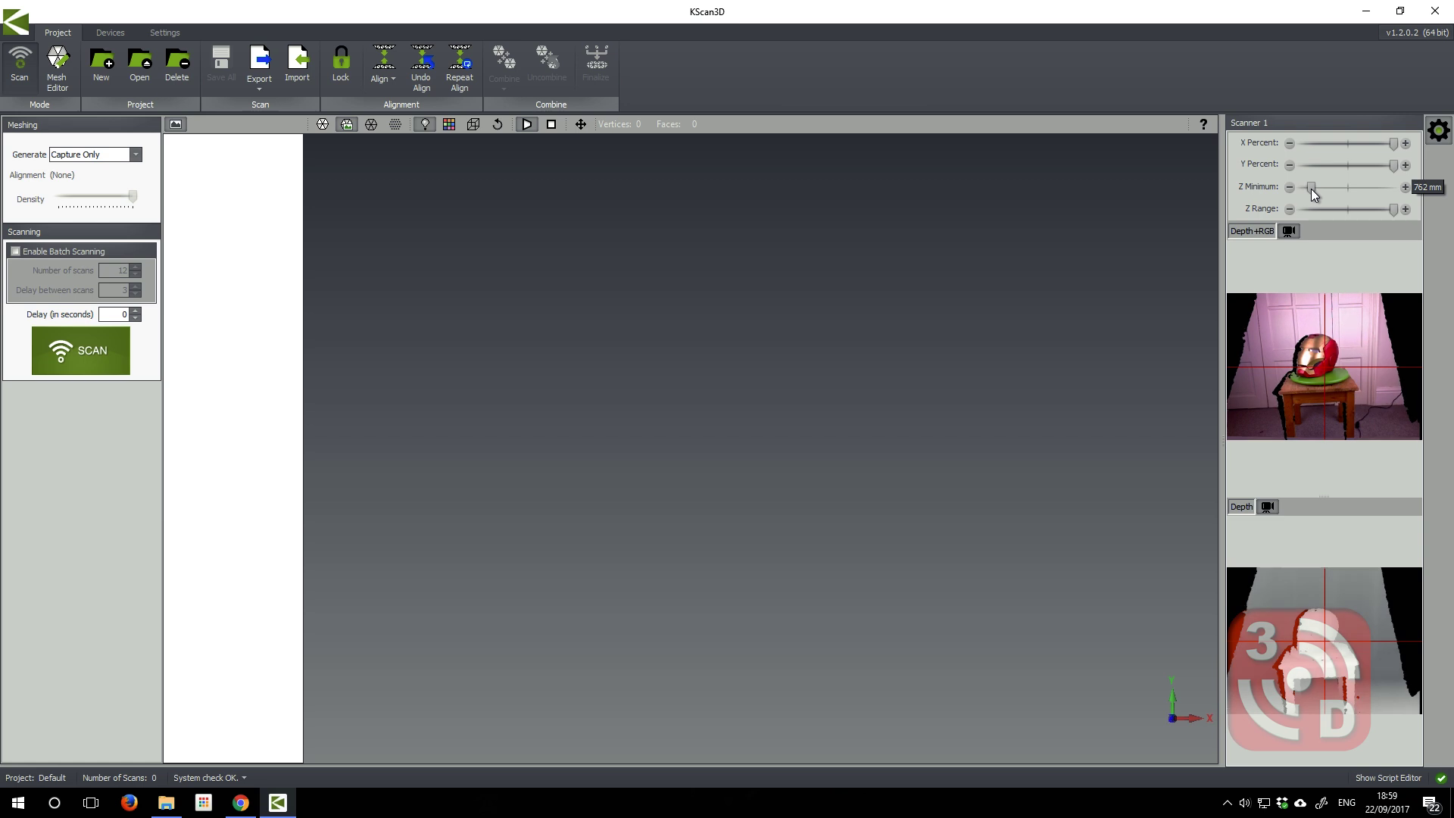
mouse_move(1394, 208)
left_mouse_down()
mouse_move(1334, 206)
mouse_move(1420, 194)
left_mouse_up()
left_click_drag(1312, 189, 1283, 190)
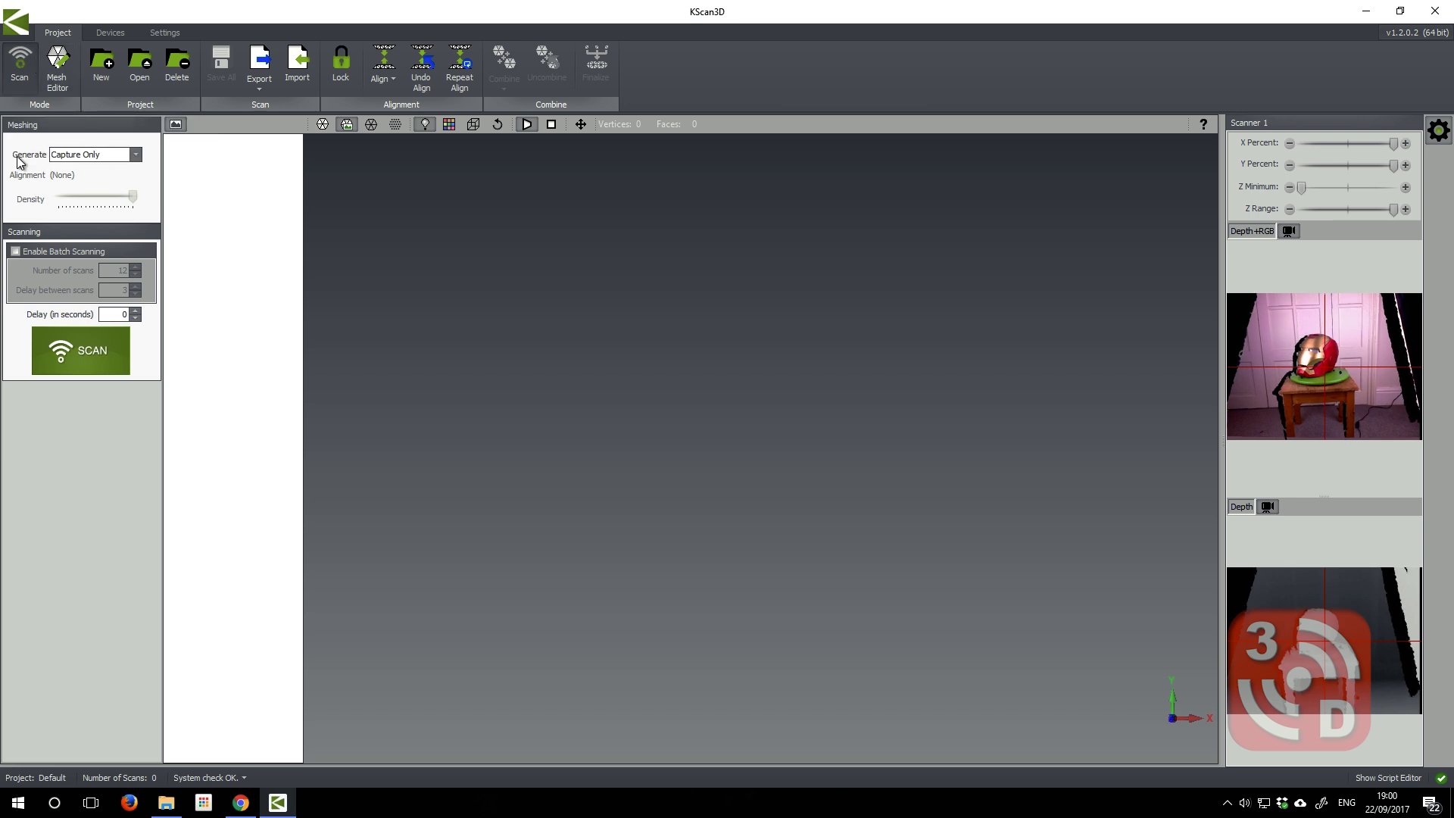
left_click(70, 156)
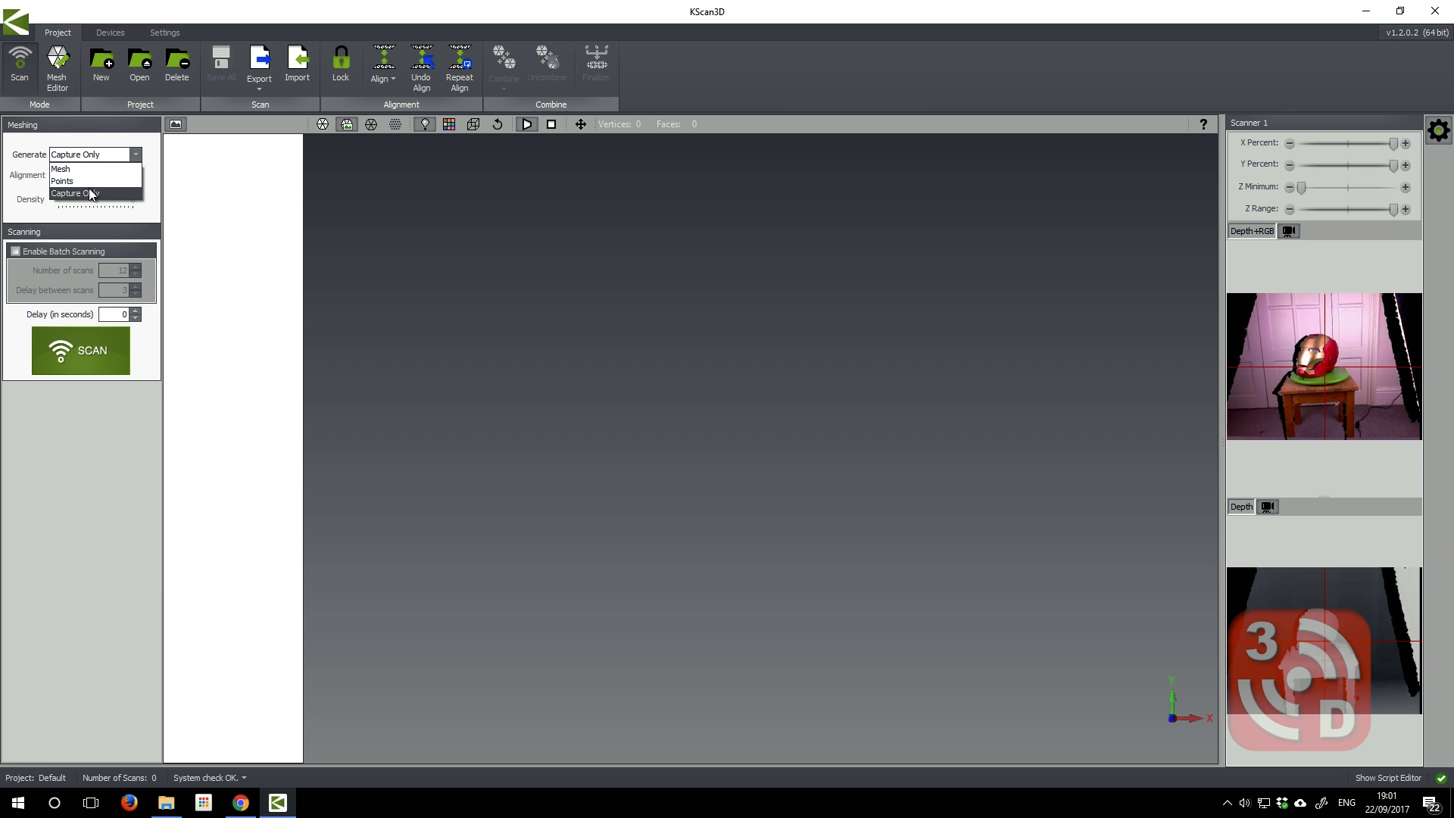
left_click(90, 191)
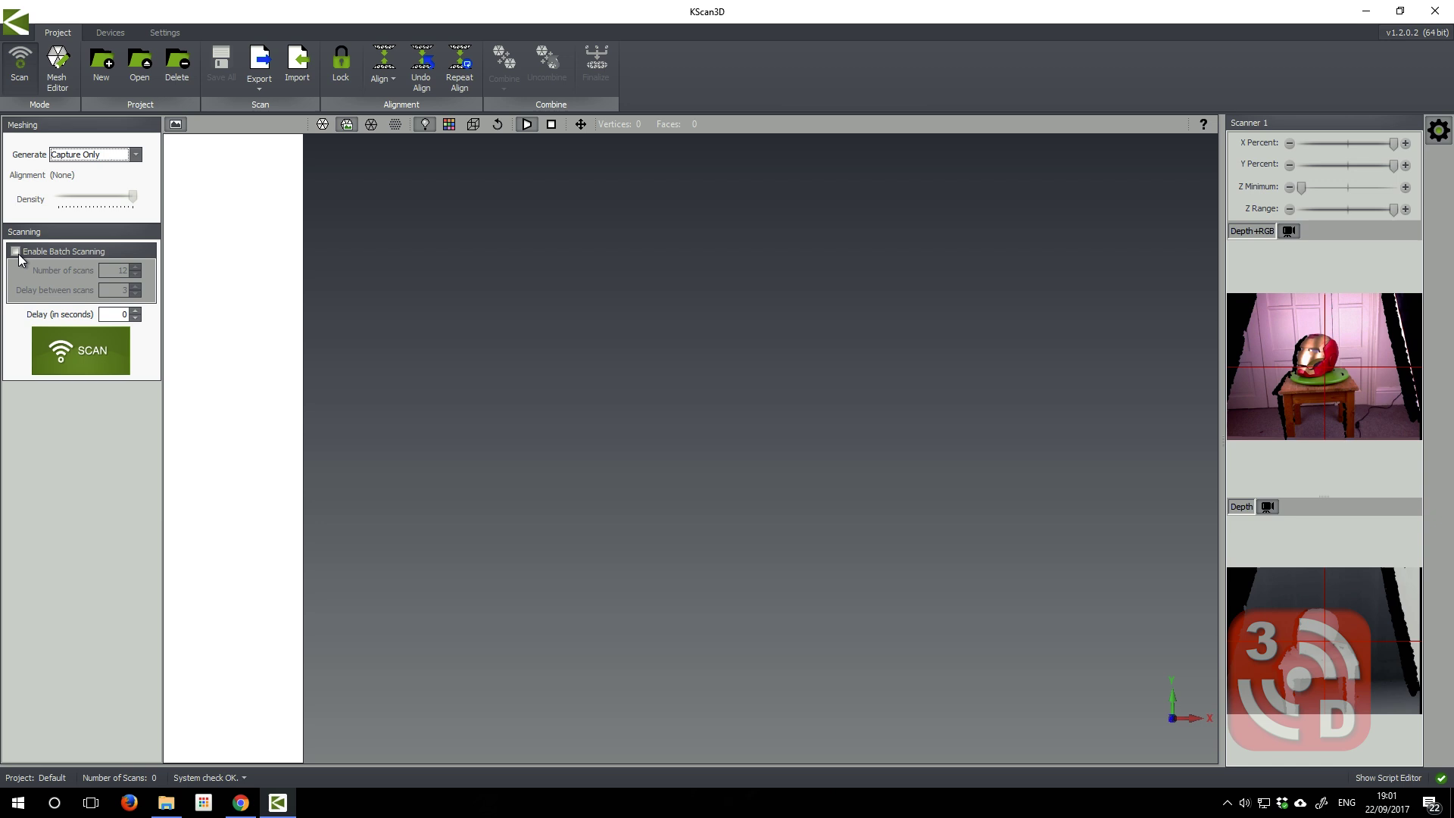
Try the batch scanning count and delay fields, disable batch scanning, and capture one helmet scan
left_click(16, 251)
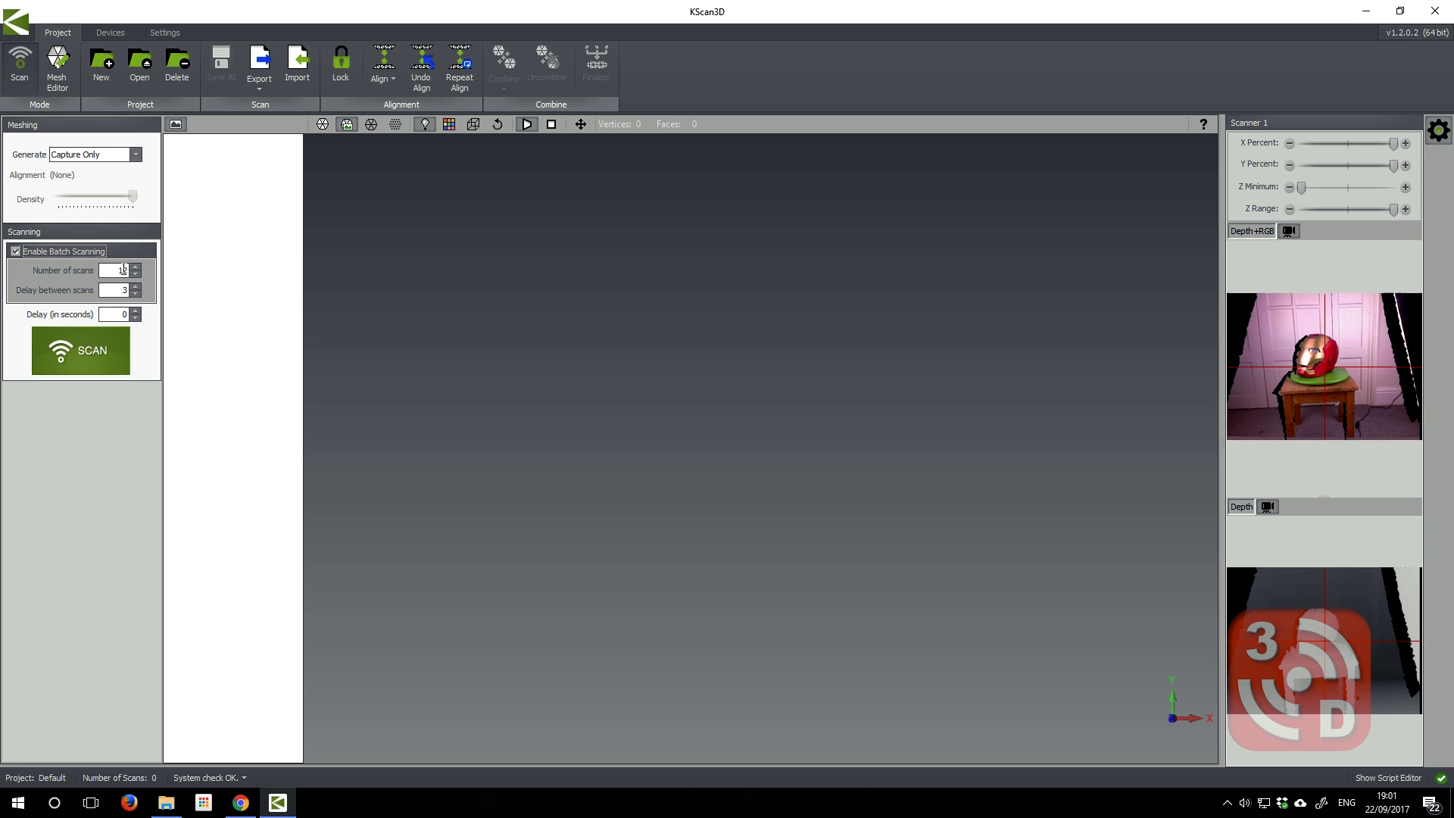
left_click_drag(111, 268, 123, 267)
left_click(113, 290)
left_click(136, 293)
left_click(23, 253)
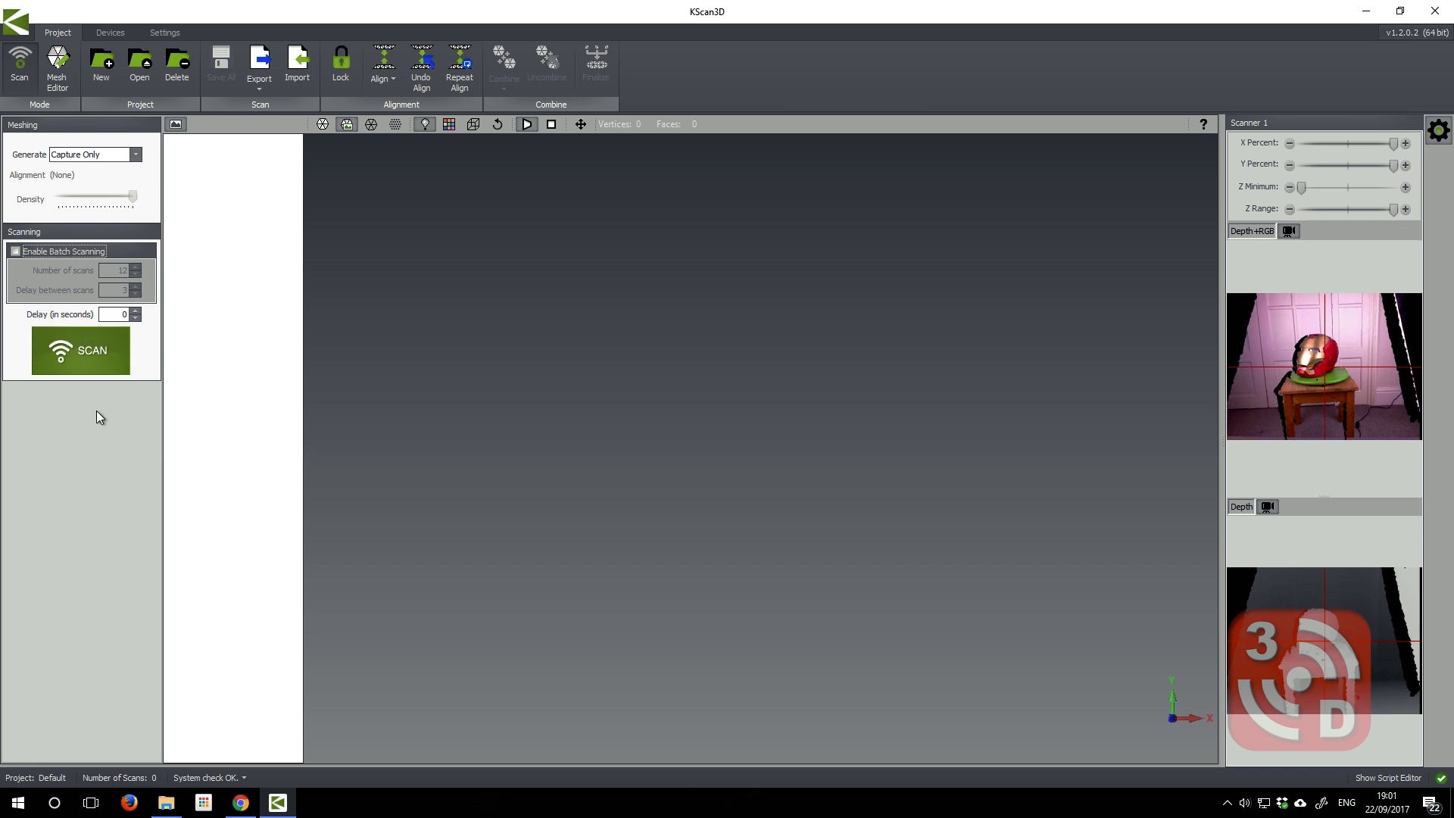
left_click(100, 359)
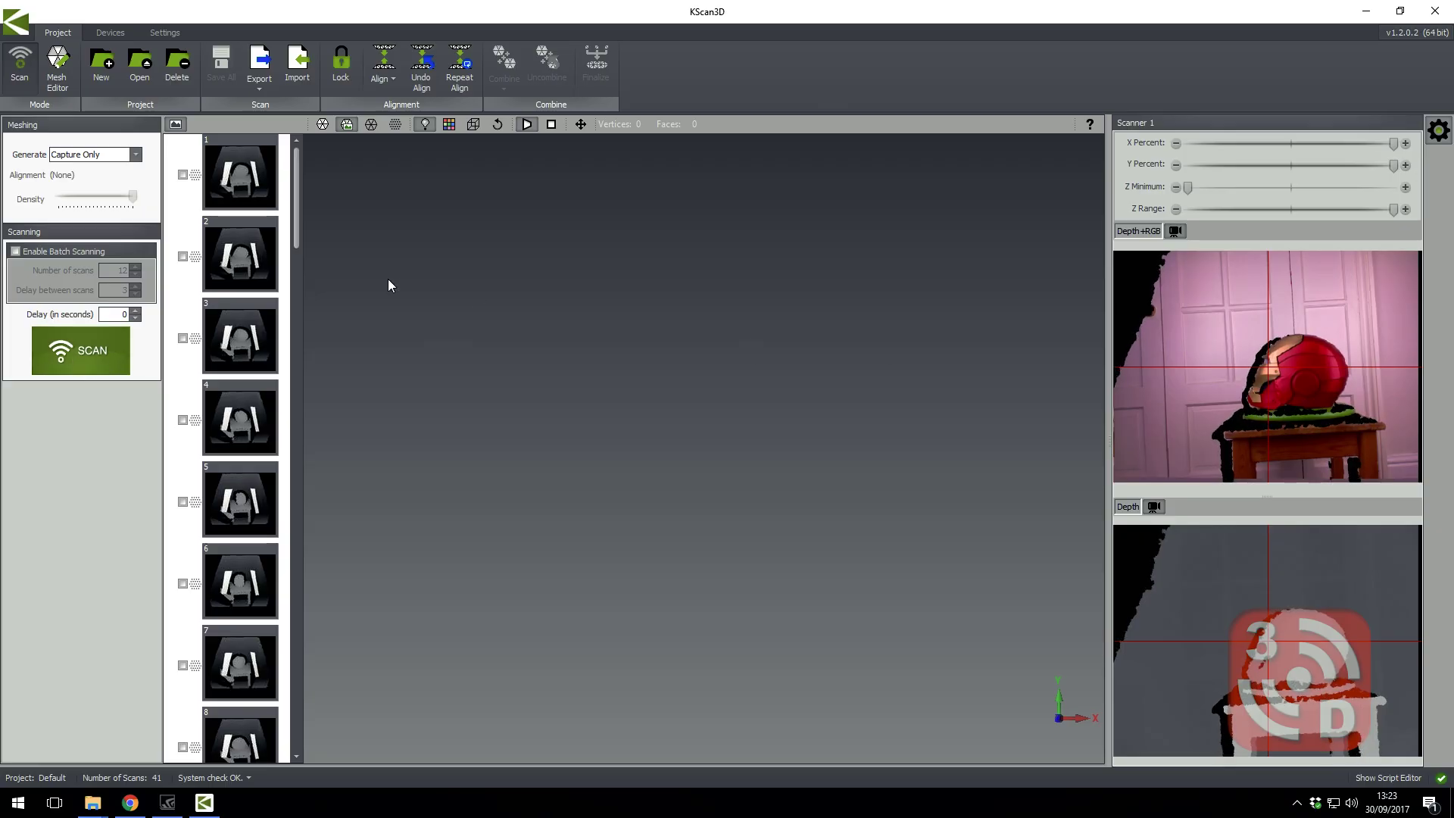
Preview scans 1 and 4, leave only scan 1's point cloud shown, and orbit around it
scroll(276, 236, "down", 3)
scroll(269, 250, "down", 3)
scroll(227, 341, "down", 4)
scroll(224, 394, "down", 3)
scroll(228, 378, "up", 13)
left_click(184, 175)
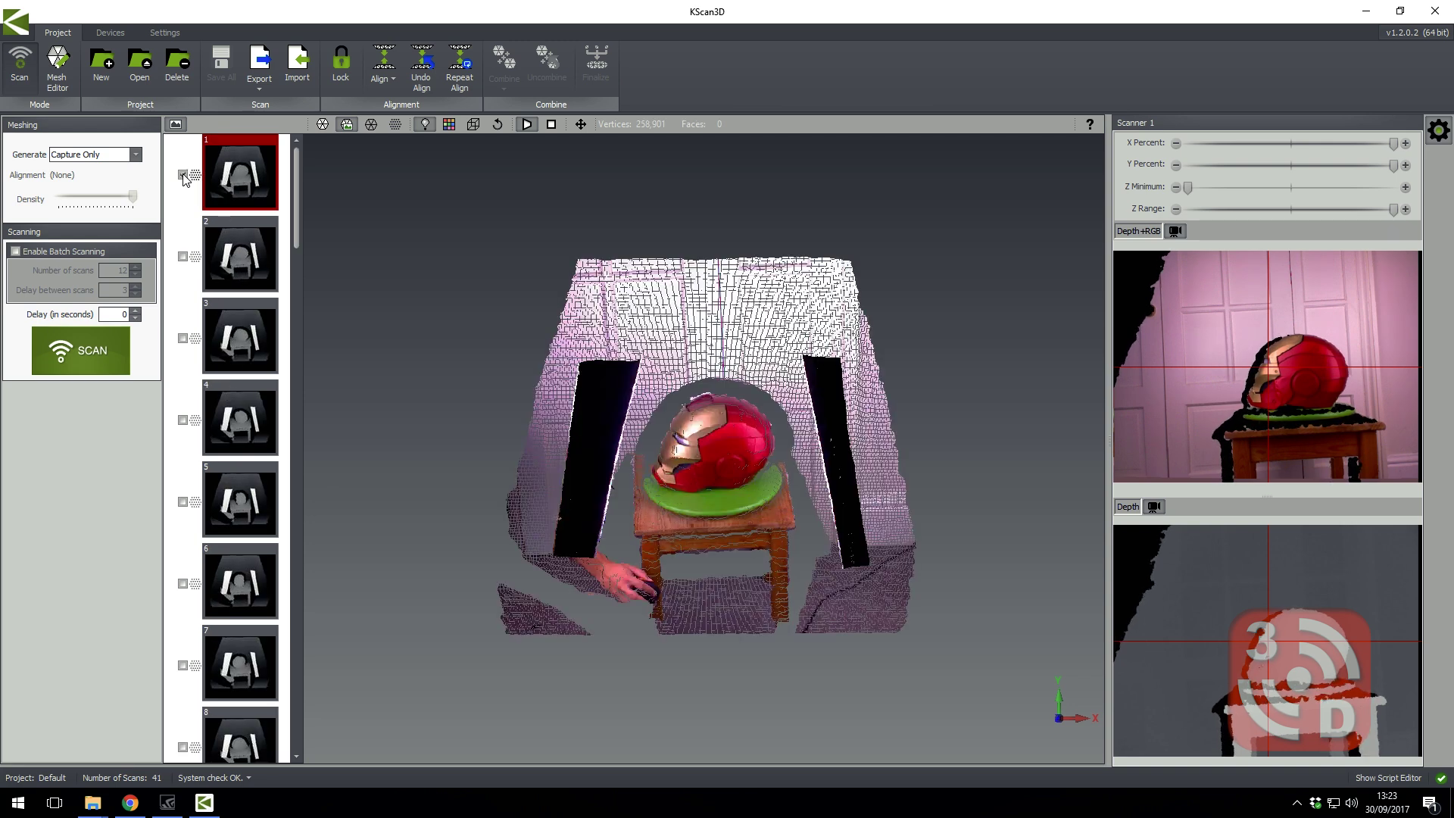
left_click(184, 176)
left_click(182, 421)
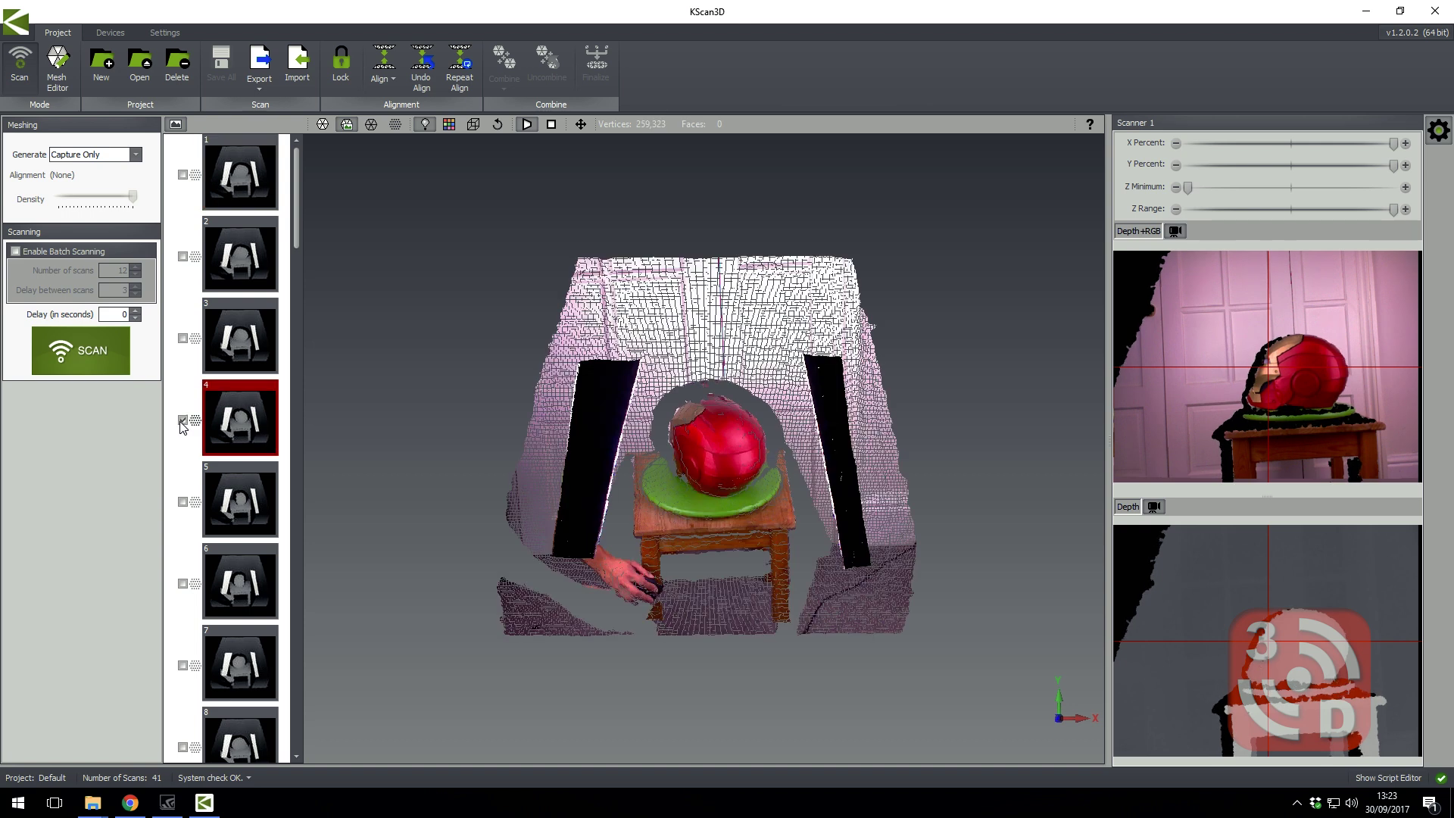
left_click(182, 421)
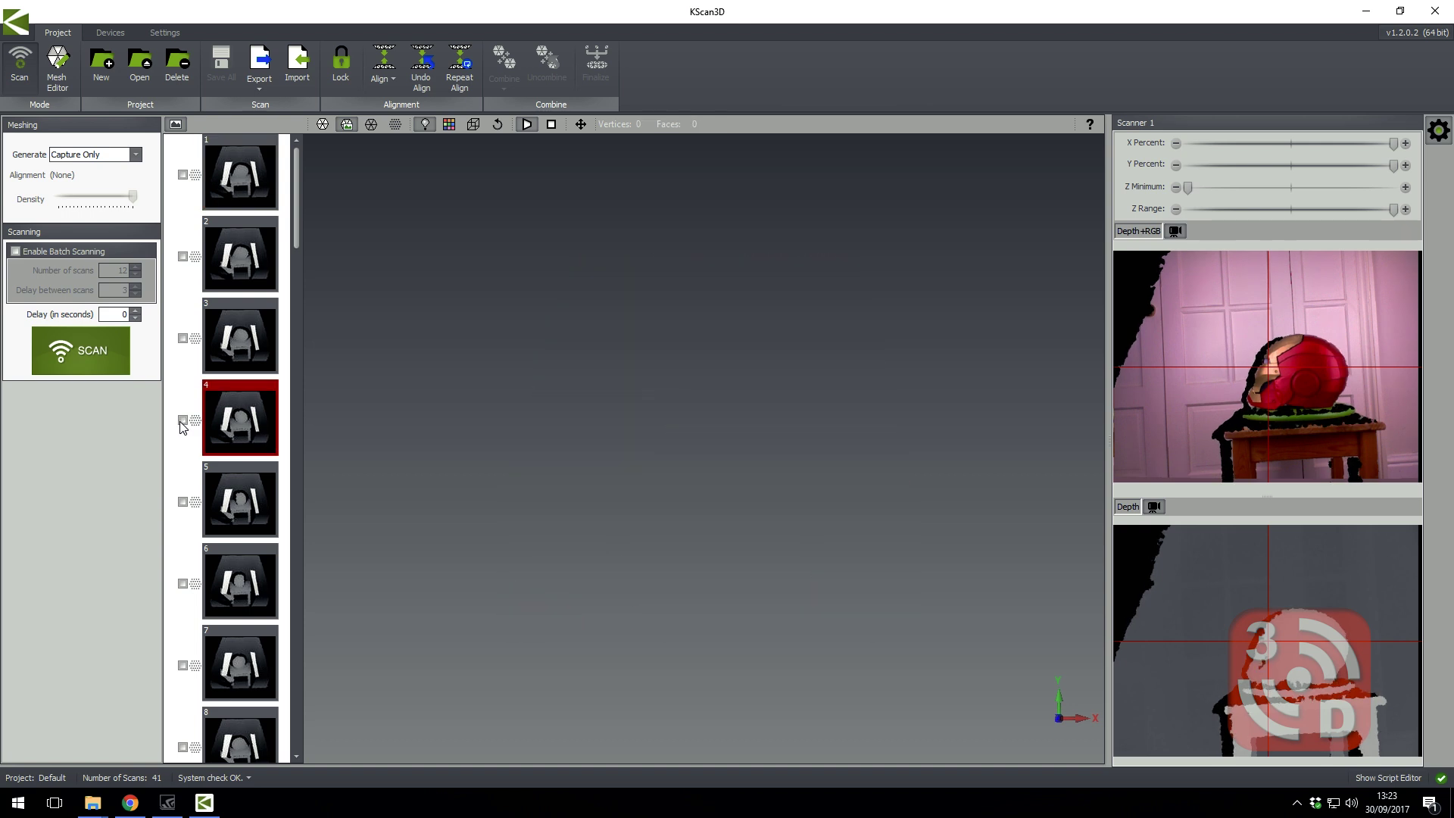
left_click(183, 175)
mouse_move(357, 411)
left_mouse_down()
mouse_move(443, 415)
mouse_move(433, 368)
mouse_move(379, 357)
mouse_move(474, 427)
left_mouse_up()
mouse_move(679, 223)
left_mouse_down()
mouse_move(535, 190)
mouse_move(887, 492)
mouse_move(806, 670)
mouse_move(949, 712)
mouse_move(870, 640)
mouse_move(818, 688)
mouse_move(902, 649)
mouse_move(883, 624)
left_mouse_up()
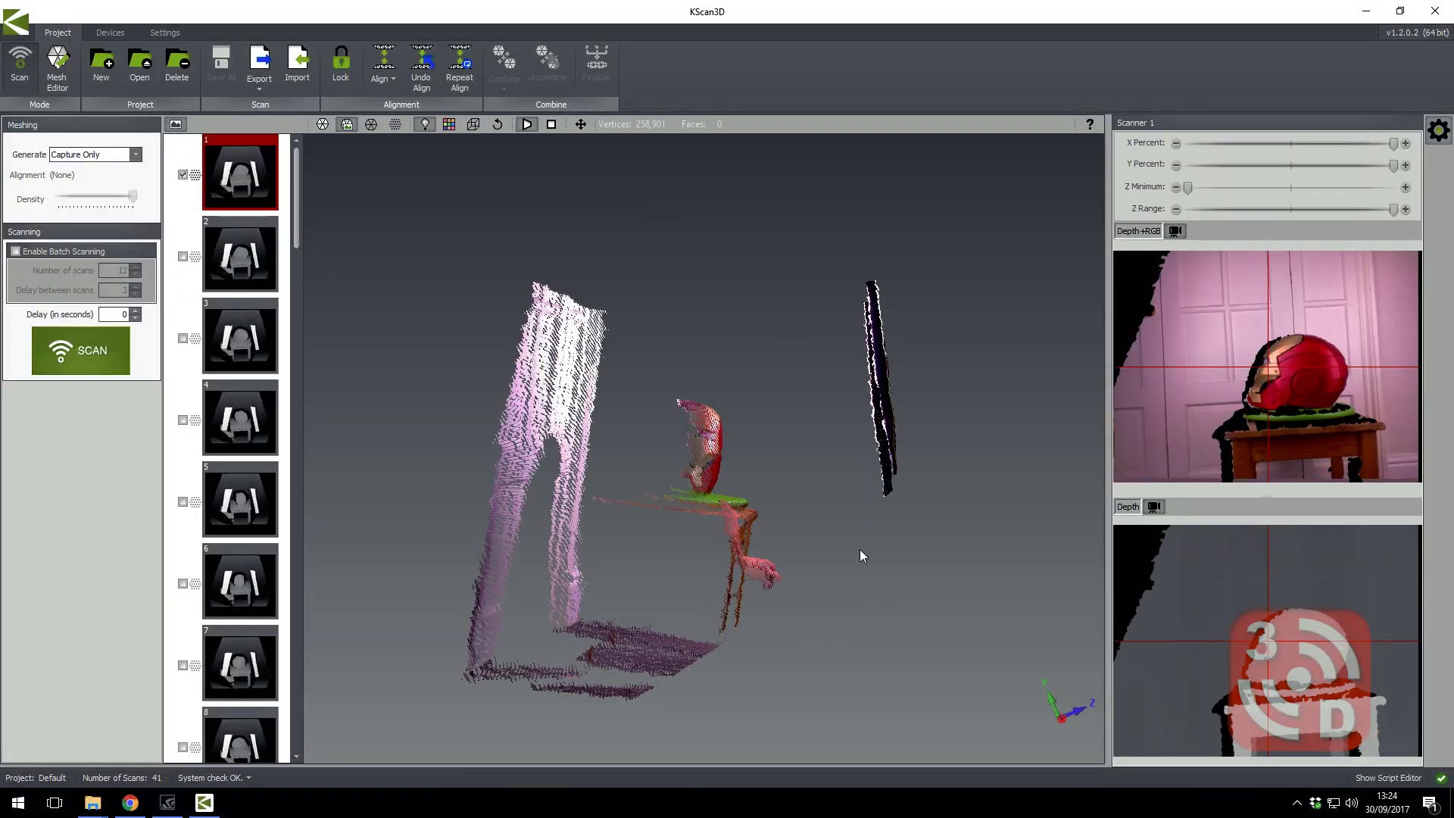
Delete the dark strip and the wall and floor points, leaving only the helmet
mouse_move(857, 549)
left_mouse_down("ctrl")
mouse_move(823, 229)
mouse_move(977, 623)
mouse_move(946, 606)
left_mouse_up("ctrl")
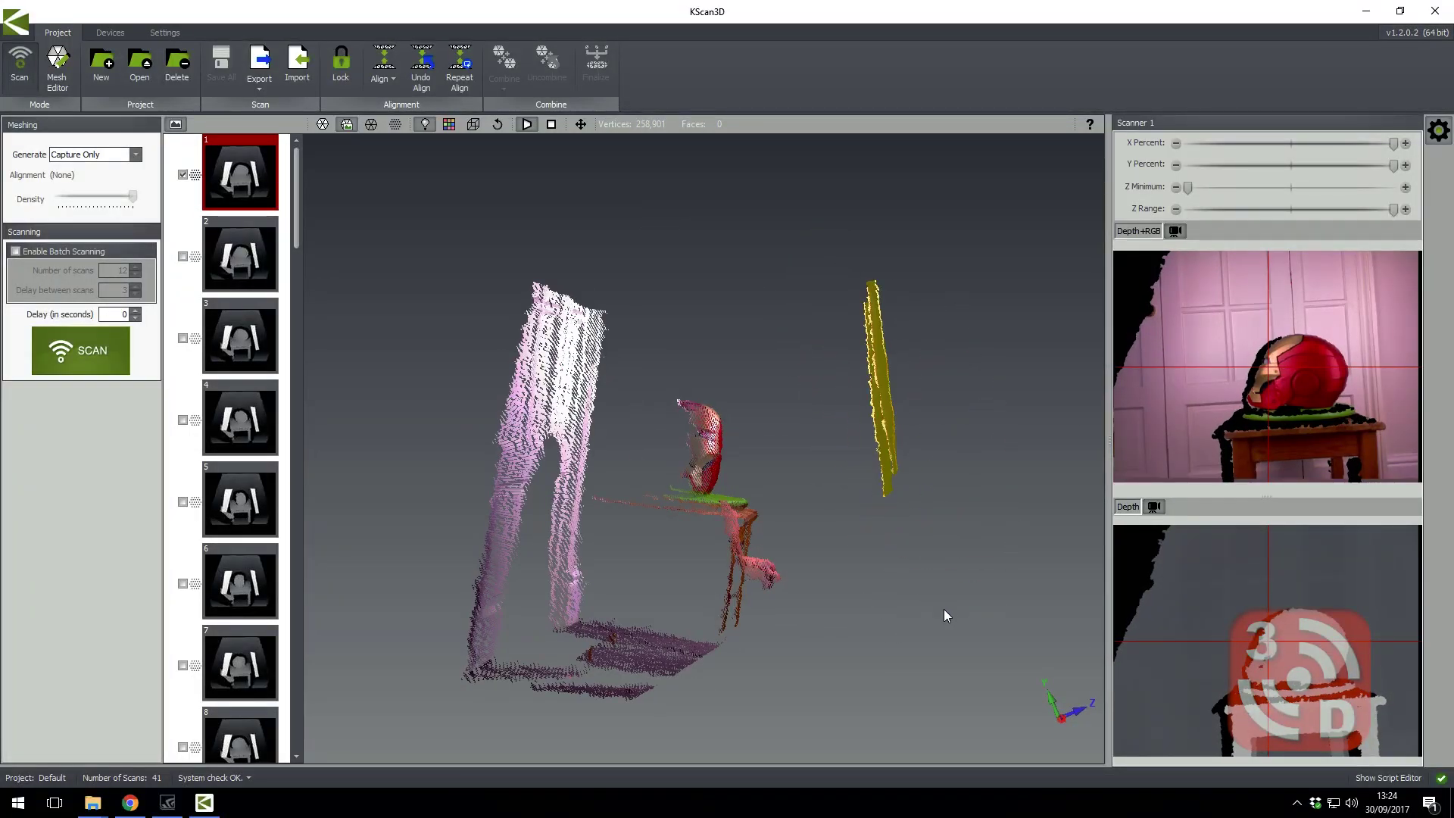
key("Delete")
mouse_move(493, 738)
left_mouse_down("ctrl")
mouse_move(348, 343)
mouse_move(653, 243)
mouse_move(643, 462)
mouse_move(690, 493)
left_mouse_up("ctrl")
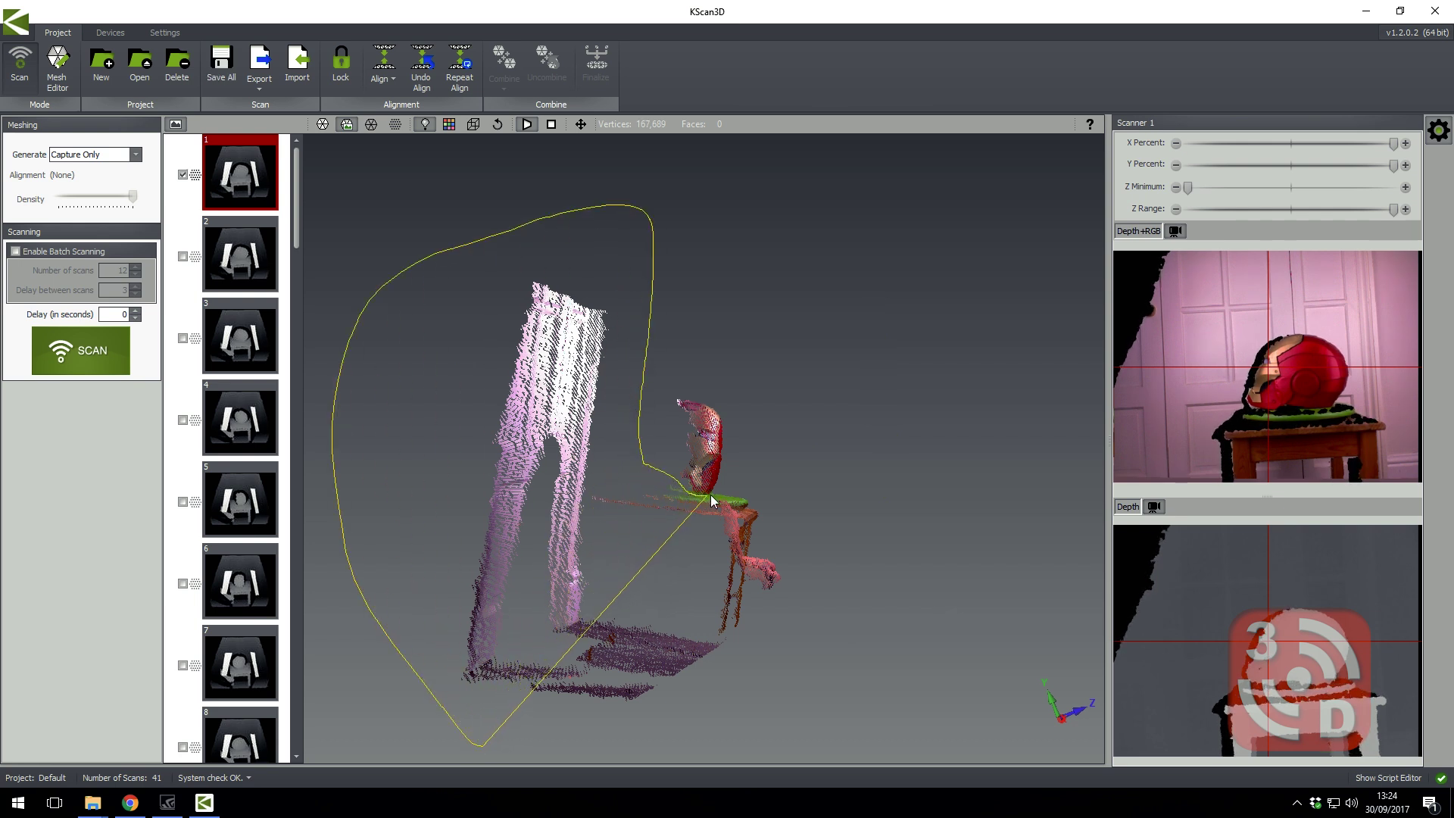
left_click_drag(861, 686, 836, 715)
key("Delete")
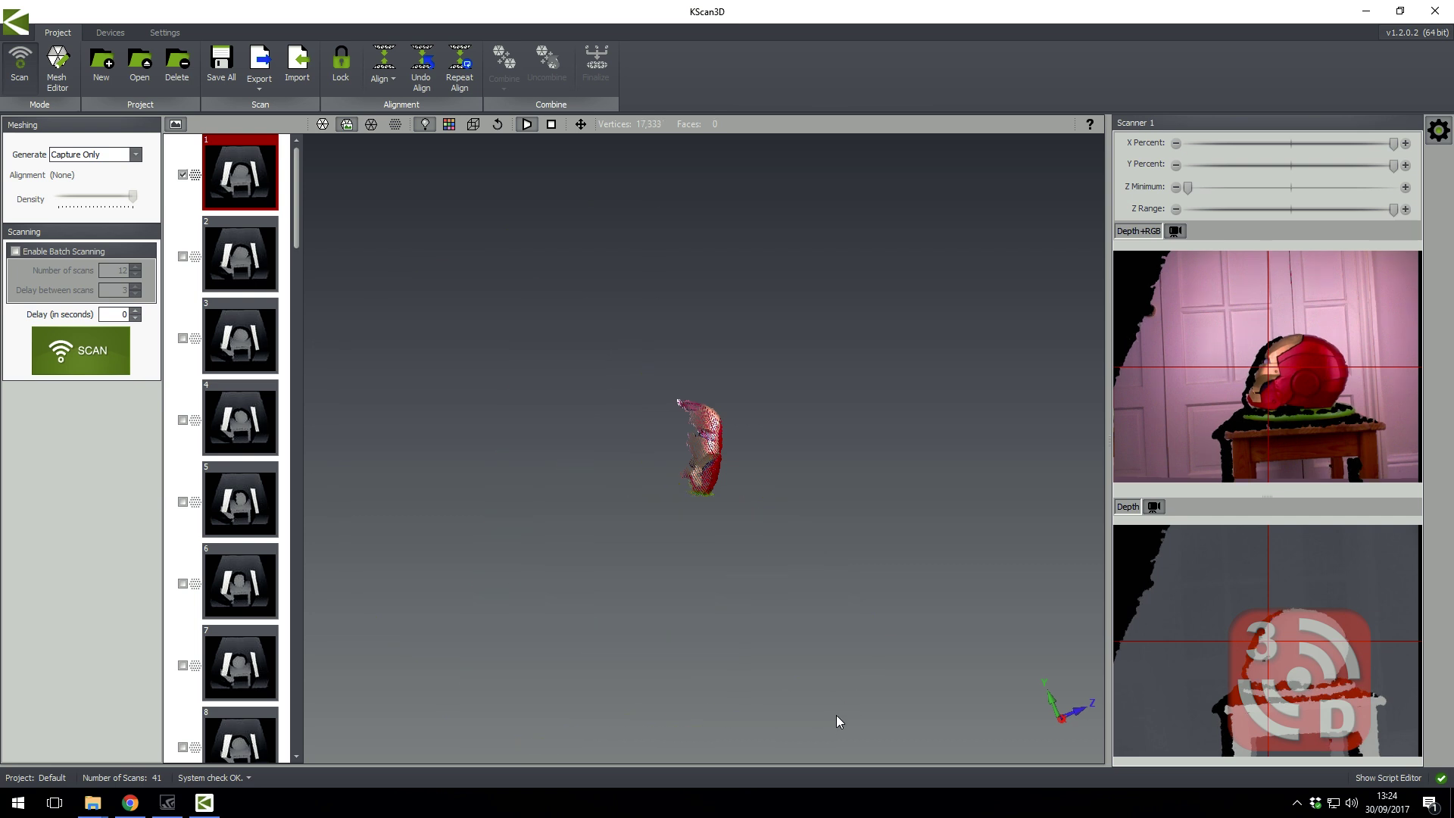
Remove the stray points beneath the isolated helmet and inspect it from new angles
left_click_drag(846, 580, 711, 616)
scroll(818, 540, "up", 3)
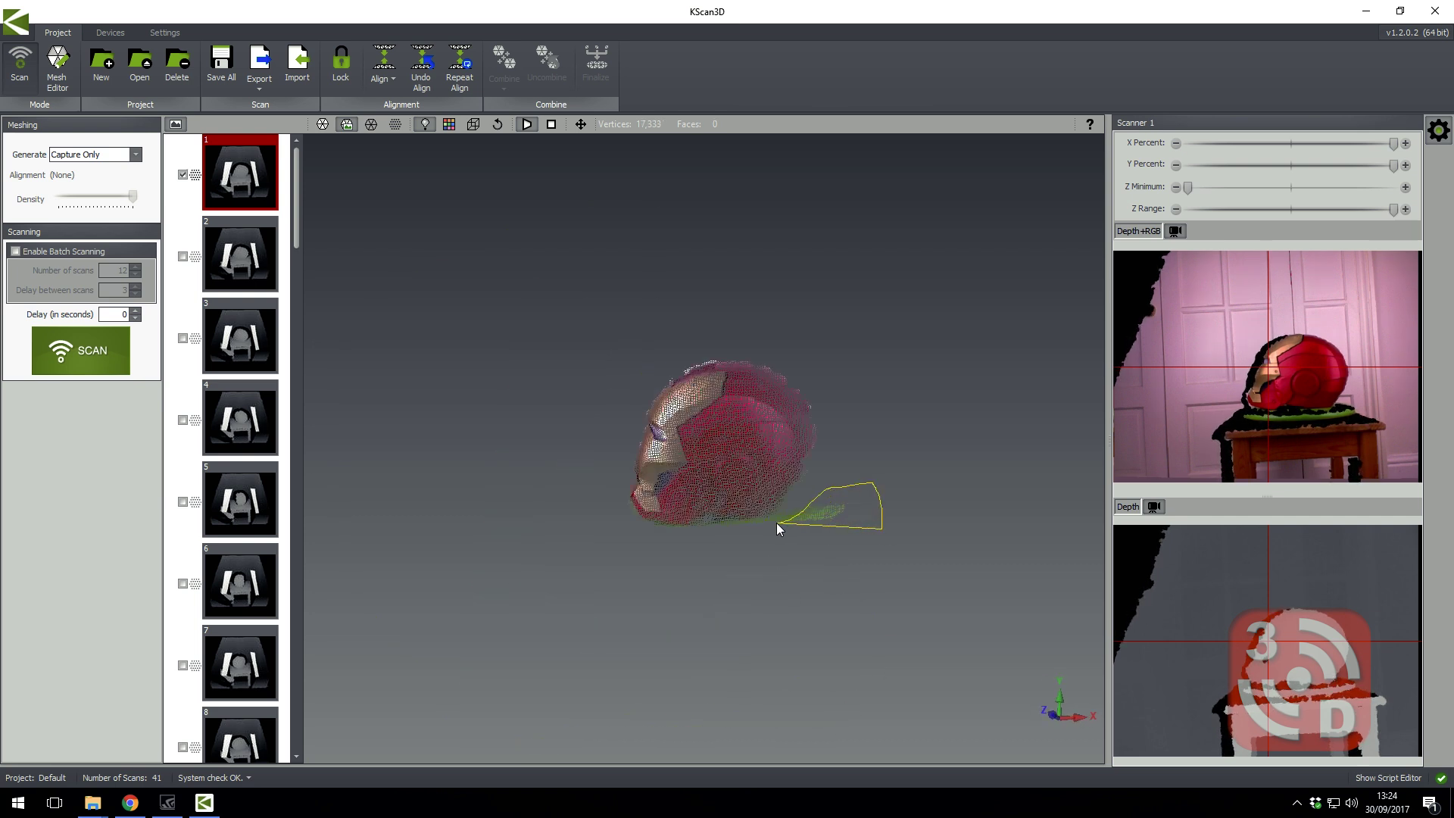
left_click_drag(776, 523, 761, 525)
key("Delete")
scroll(824, 566, "up", 3)
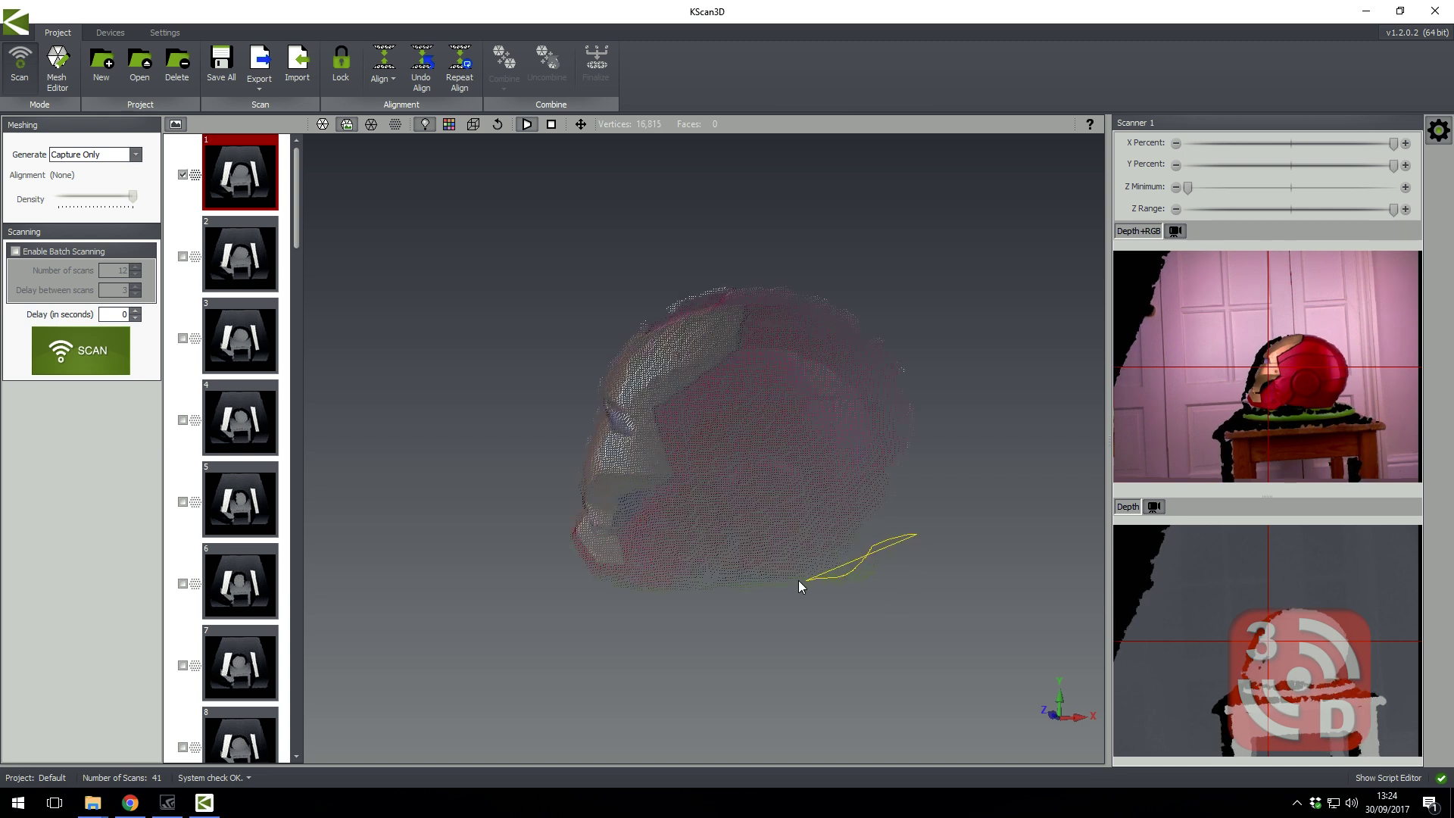
scroll(957, 610, "down", 3)
mouse_move(829, 603)
left_mouse_down()
mouse_move(849, 535)
mouse_move(490, 399)
left_mouse_up()
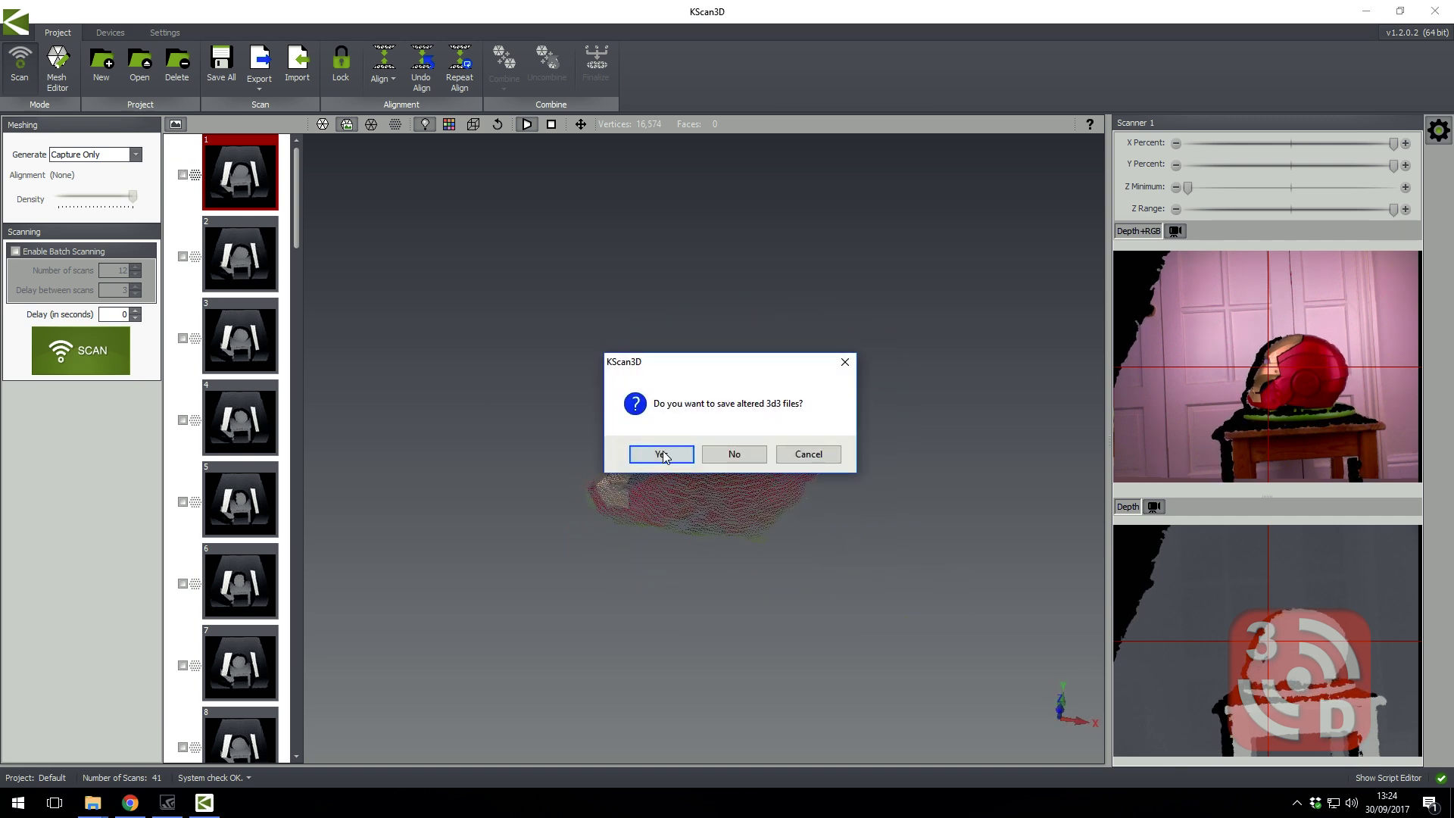
Save the altered scan files, display scan 2, and crop the scans to the helmet region
left_click(661, 455)
left_click(183, 257)
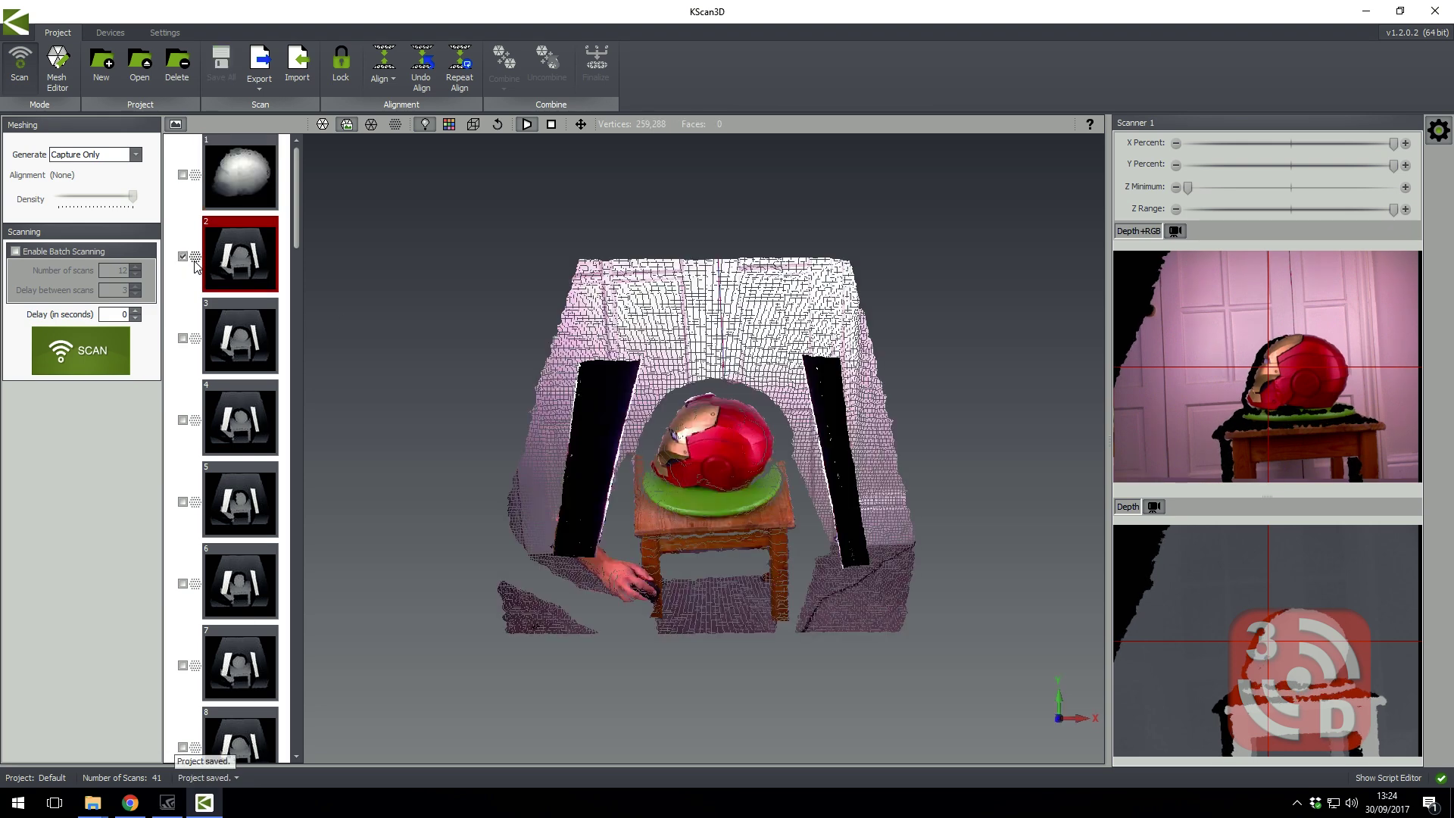
mouse_move(372, 186)
left_mouse_down()
mouse_move(450, 330)
mouse_move(467, 268)
mouse_move(356, 233)
mouse_move(422, 359)
left_mouse_up()
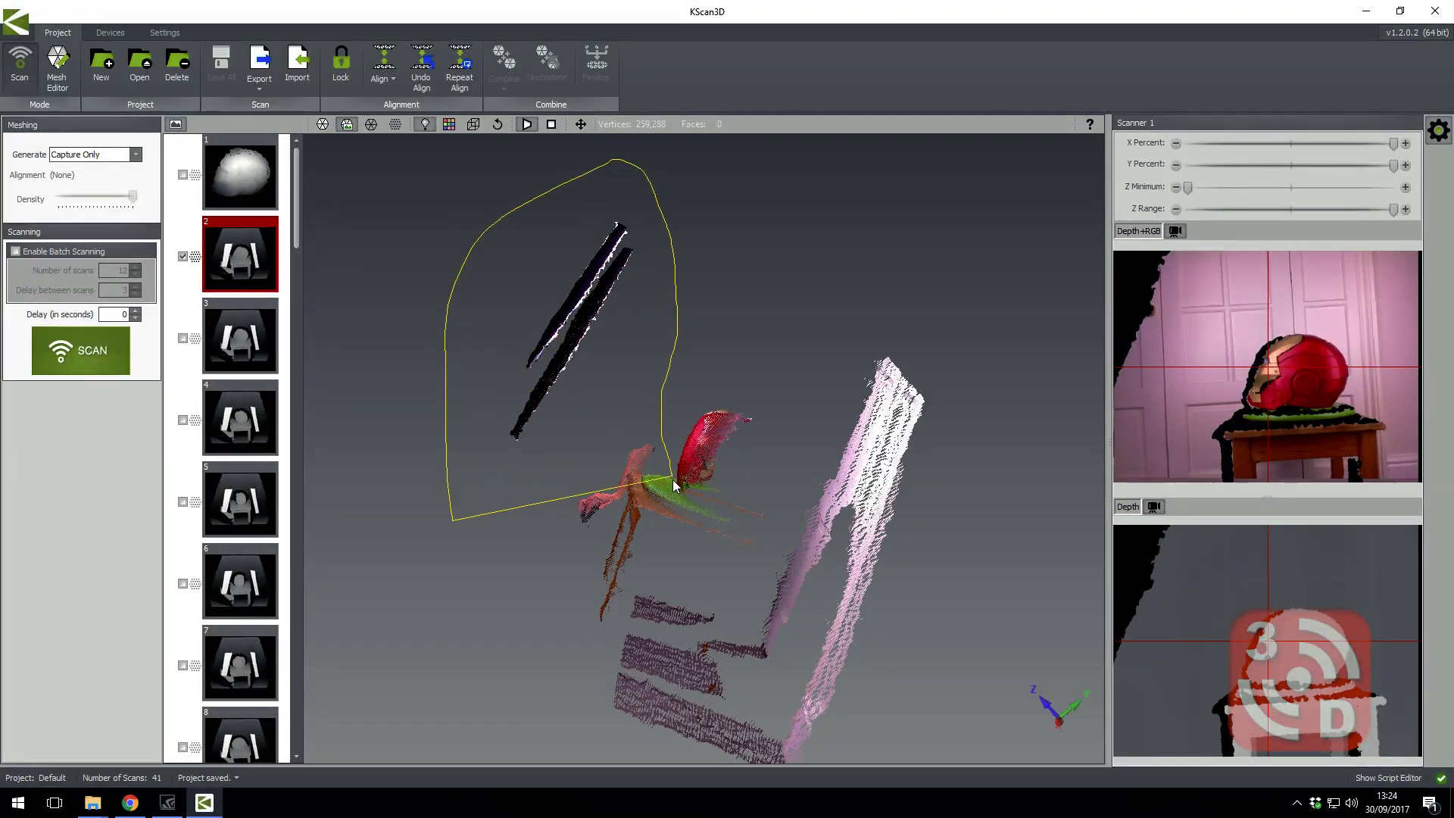
left_click_drag(674, 489, 676, 487)
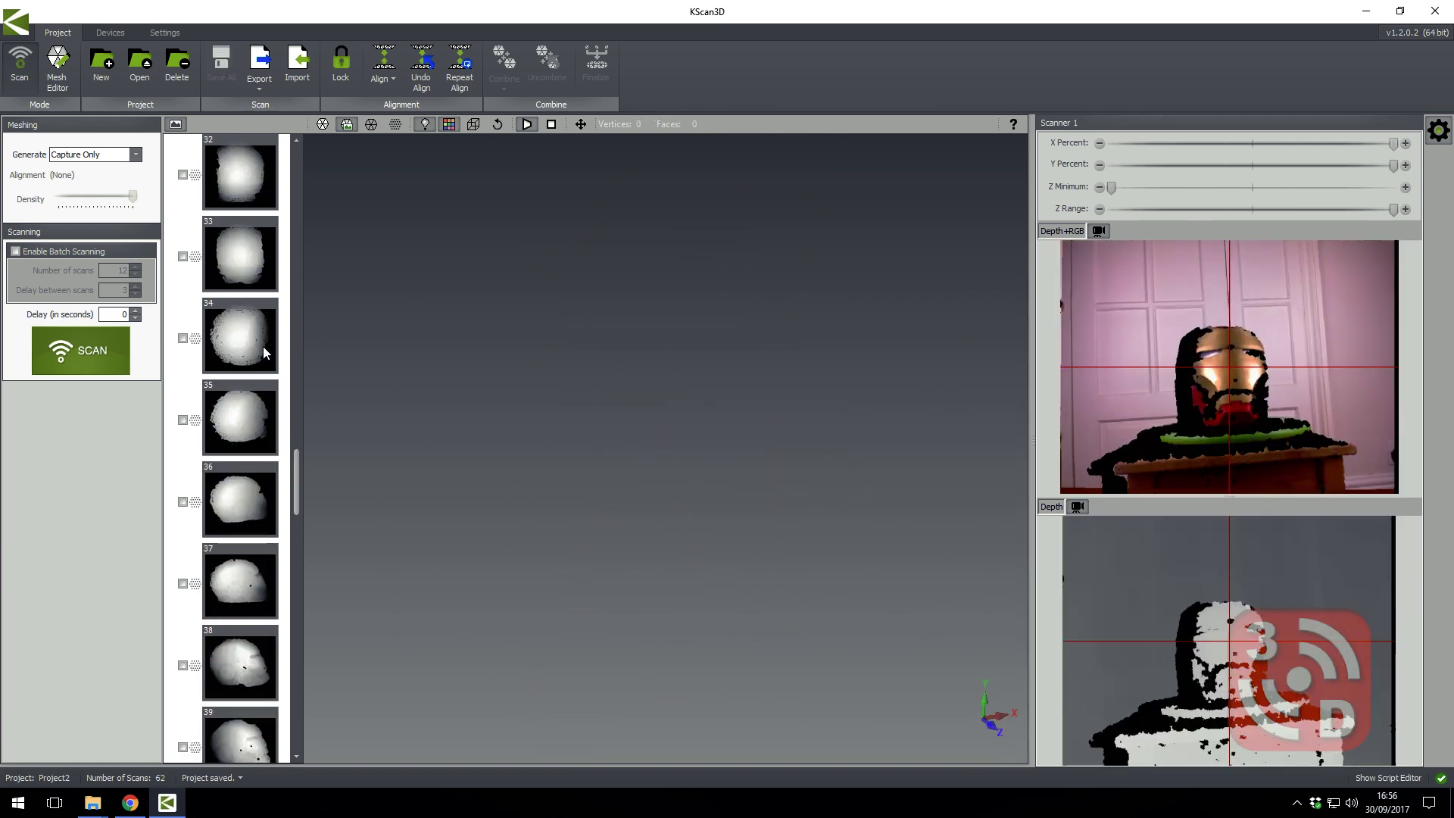
Select all scans with Ctrl+A, align them, and rotate to check the combined cloud
scroll(257, 303, "up", 10)
key("ctrl+a")
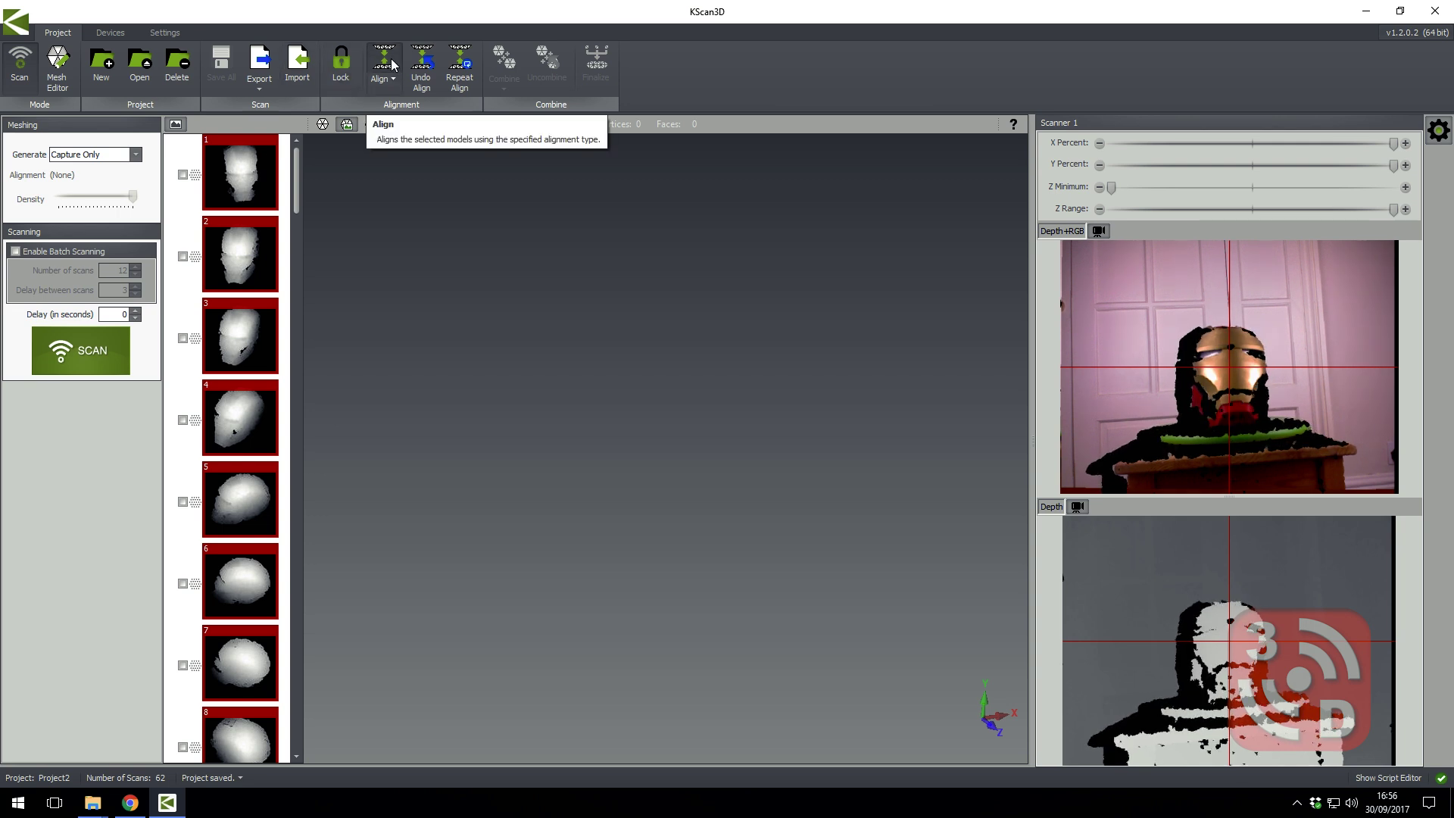
left_click(182, 176)
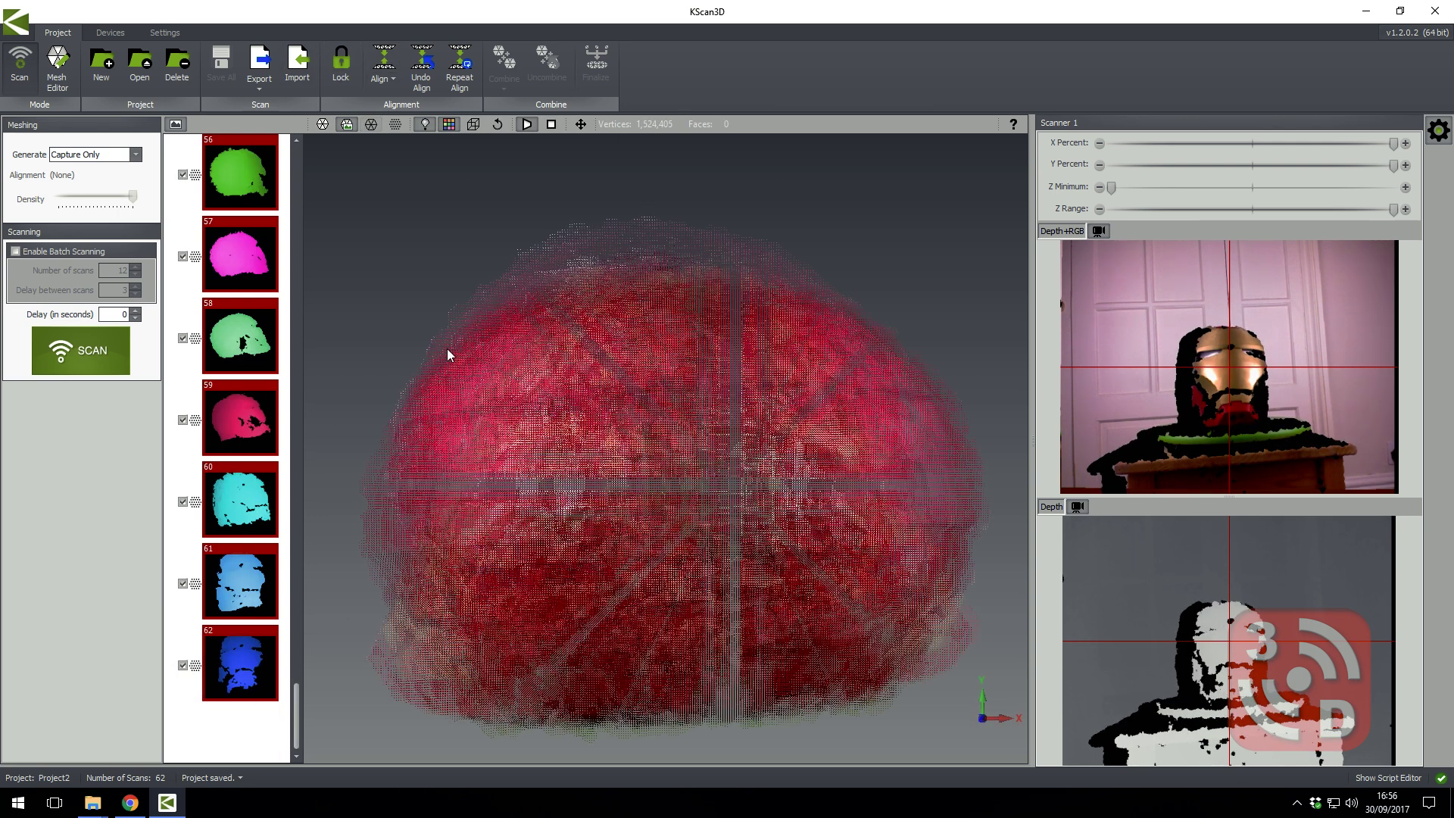
mouse_move(434, 325)
left_mouse_down()
mouse_move(530, 325)
mouse_move(338, 328)
mouse_move(452, 298)
mouse_move(561, 329)
mouse_move(315, 308)
mouse_move(507, 312)
mouse_move(363, 311)
left_mouse_up()
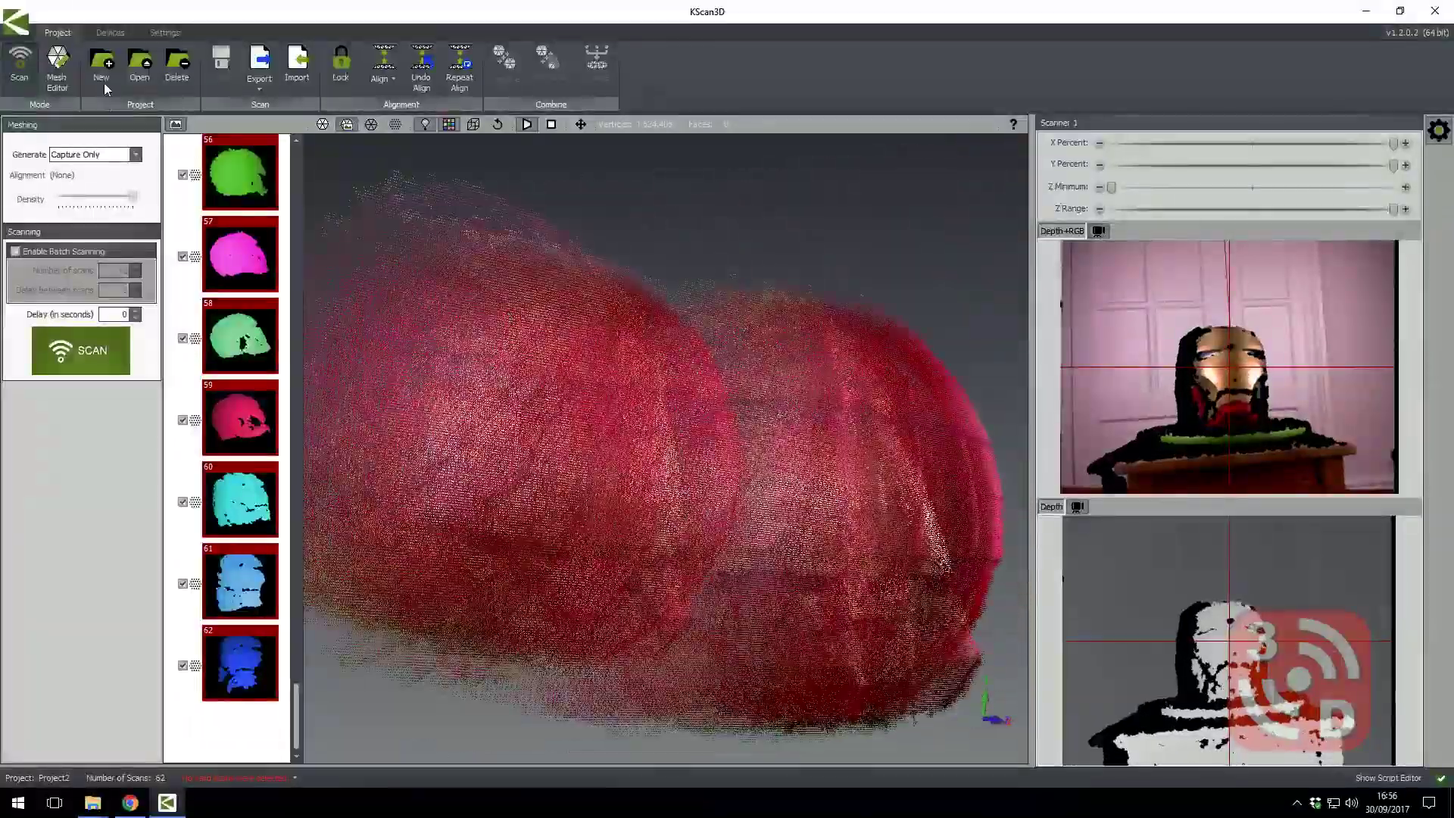
In the Mesh Editor, build a coloured helmet mesh and smooth it with Smooth set to 2
left_click(51, 60)
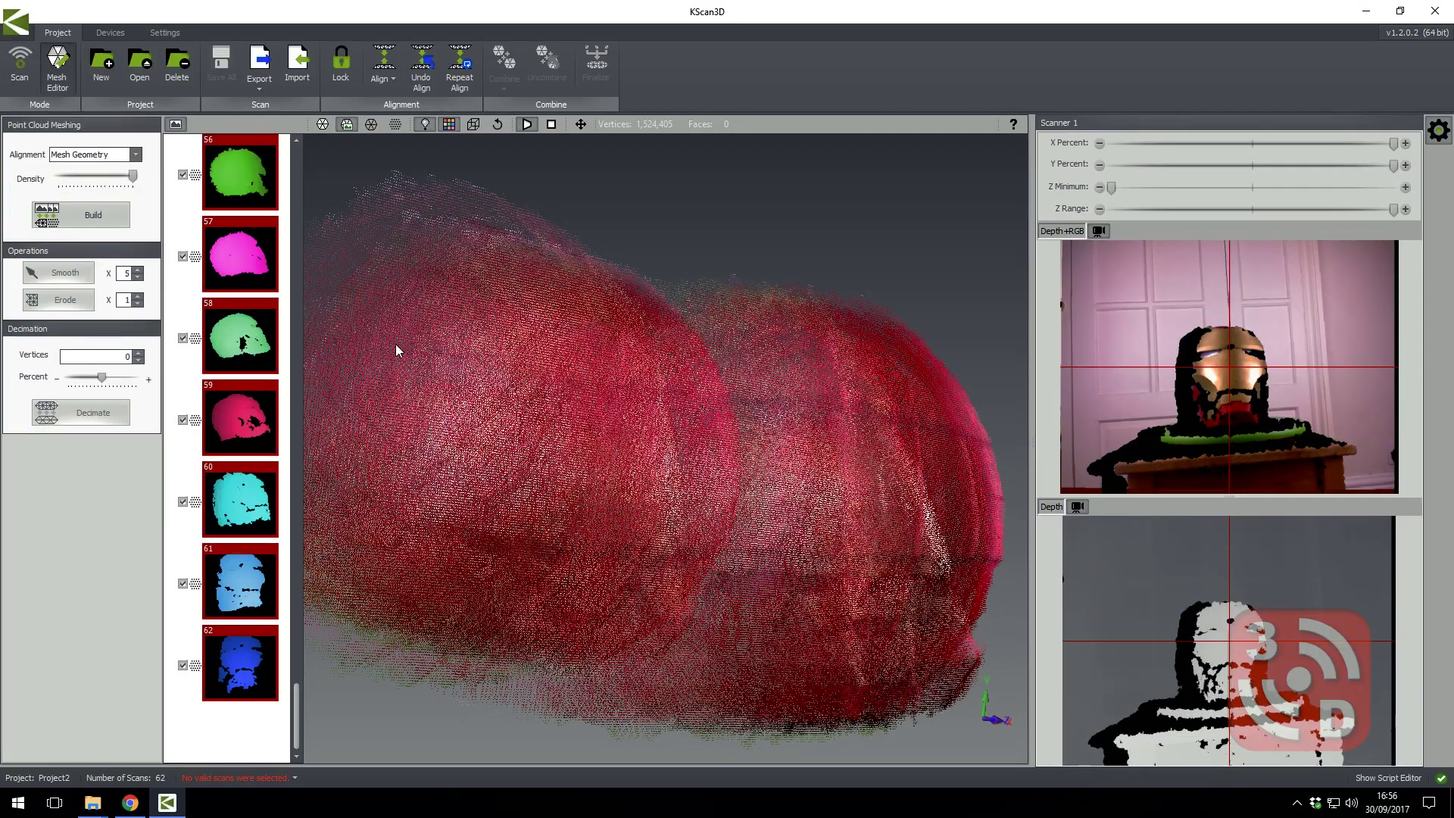
left_click(107, 216)
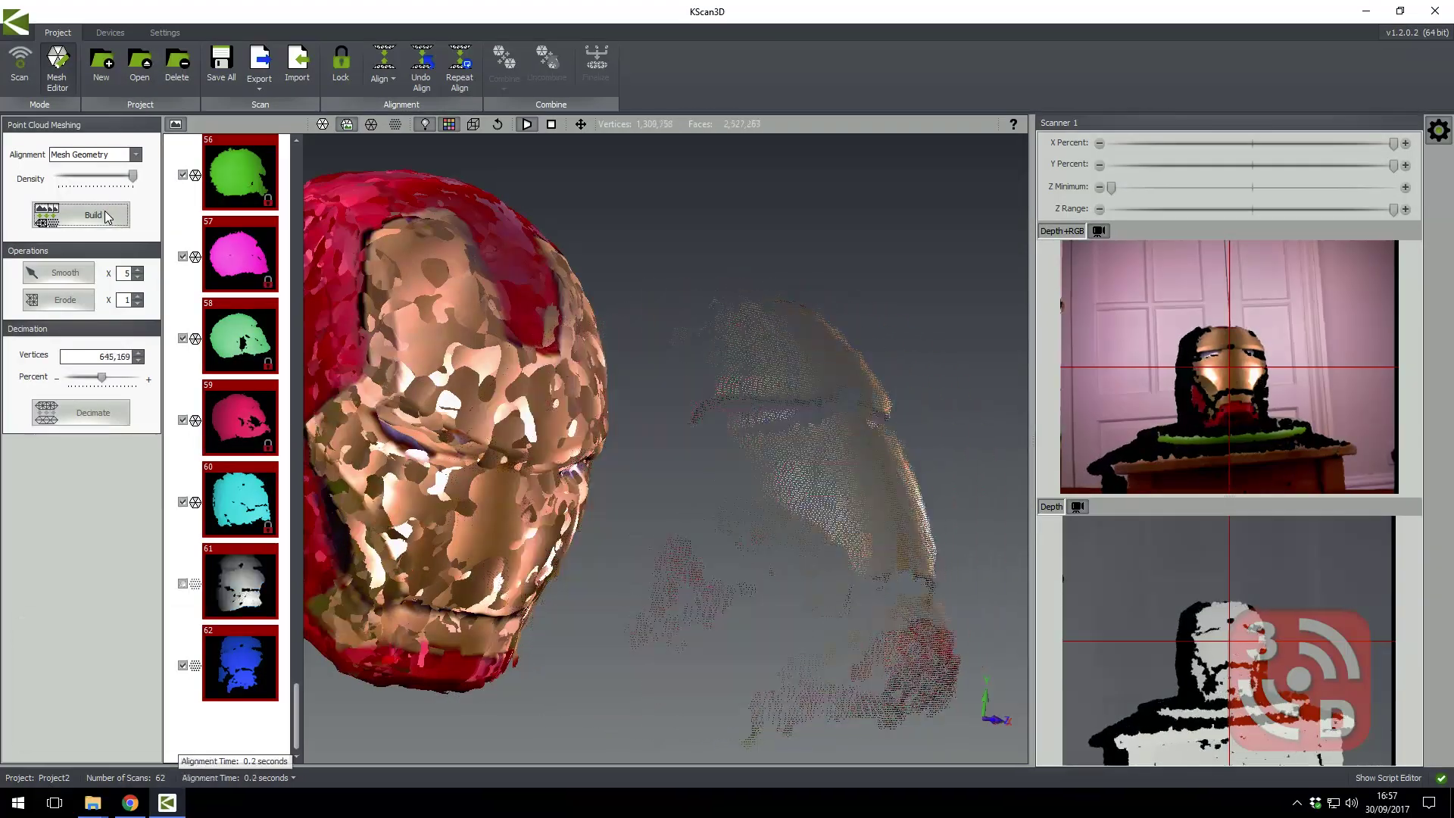
mouse_move(757, 576)
left_mouse_down()
mouse_move(608, 534)
mouse_move(640, 531)
mouse_move(585, 552)
mouse_move(747, 583)
mouse_move(684, 500)
mouse_move(510, 415)
mouse_move(548, 418)
mouse_move(429, 416)
mouse_move(793, 490)
mouse_move(562, 443)
mouse_move(665, 462)
mouse_move(763, 452)
mouse_move(601, 426)
mouse_move(545, 398)
mouse_move(651, 462)
mouse_move(462, 496)
left_mouse_up()
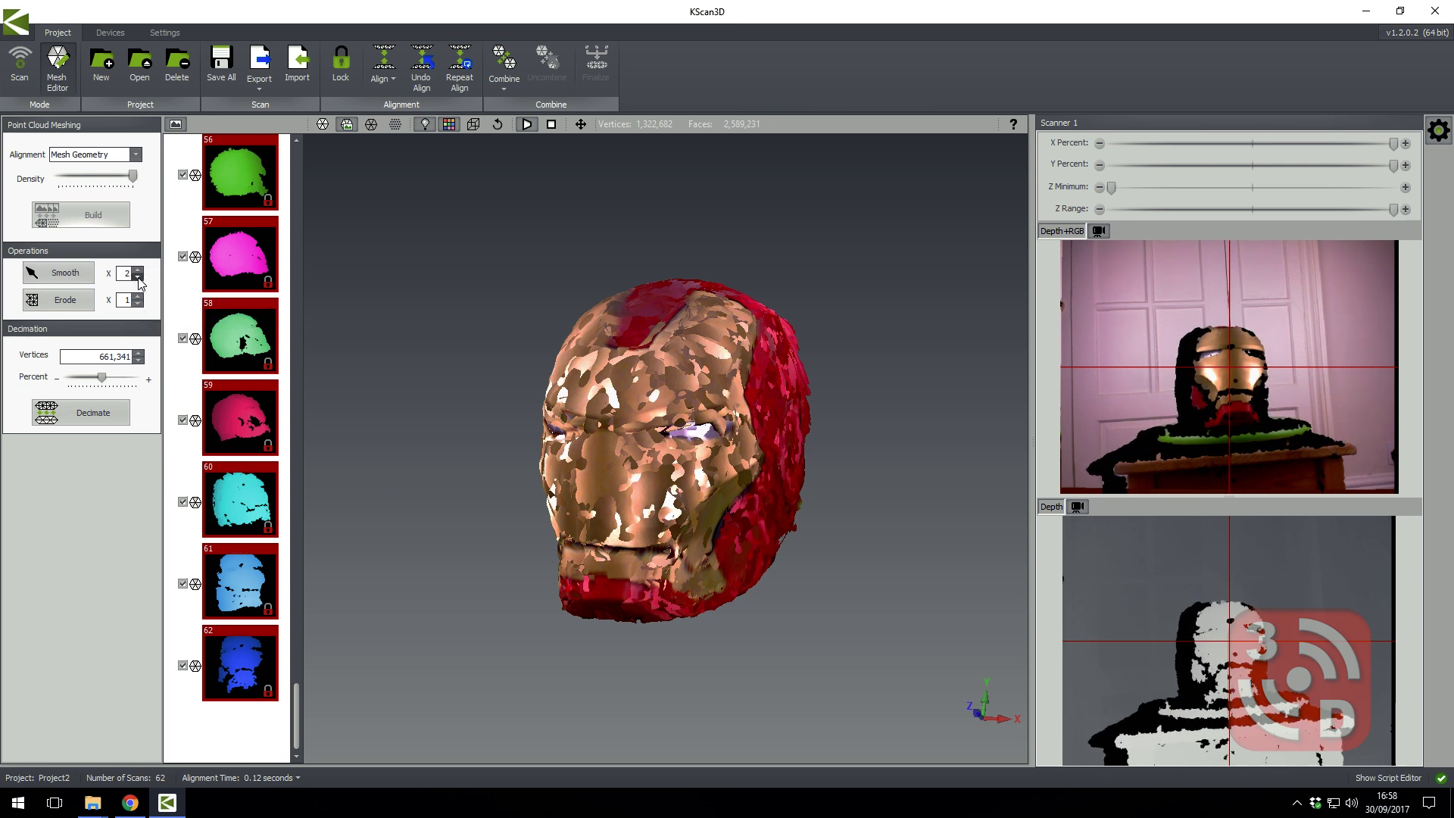
left_click(60, 274)
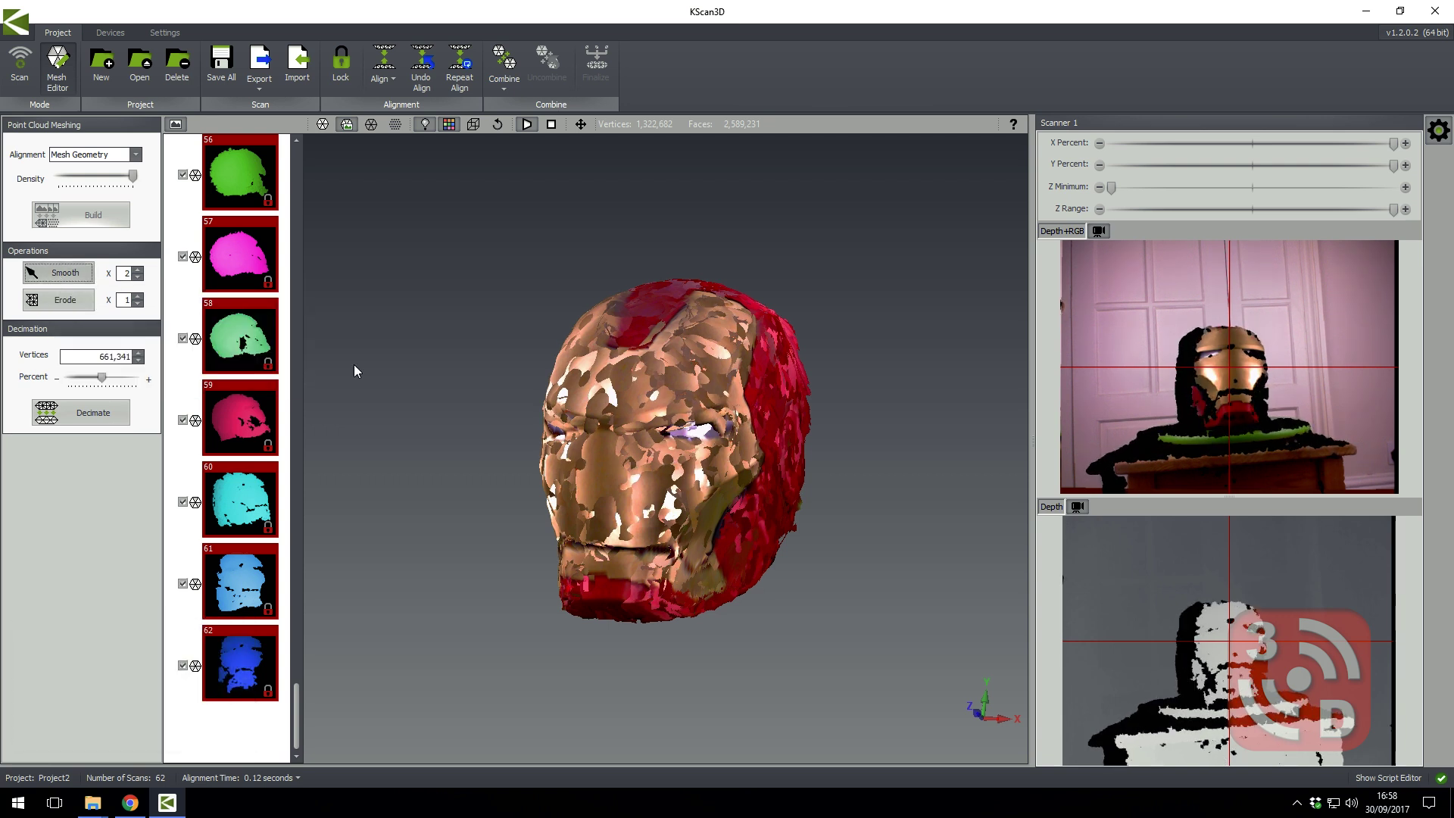
Combine the meshed scans into one helmet model and inspect it from the front and underneath
mouse_move(415, 395)
left_mouse_down()
mouse_move(477, 451)
mouse_move(391, 182)
left_mouse_up()
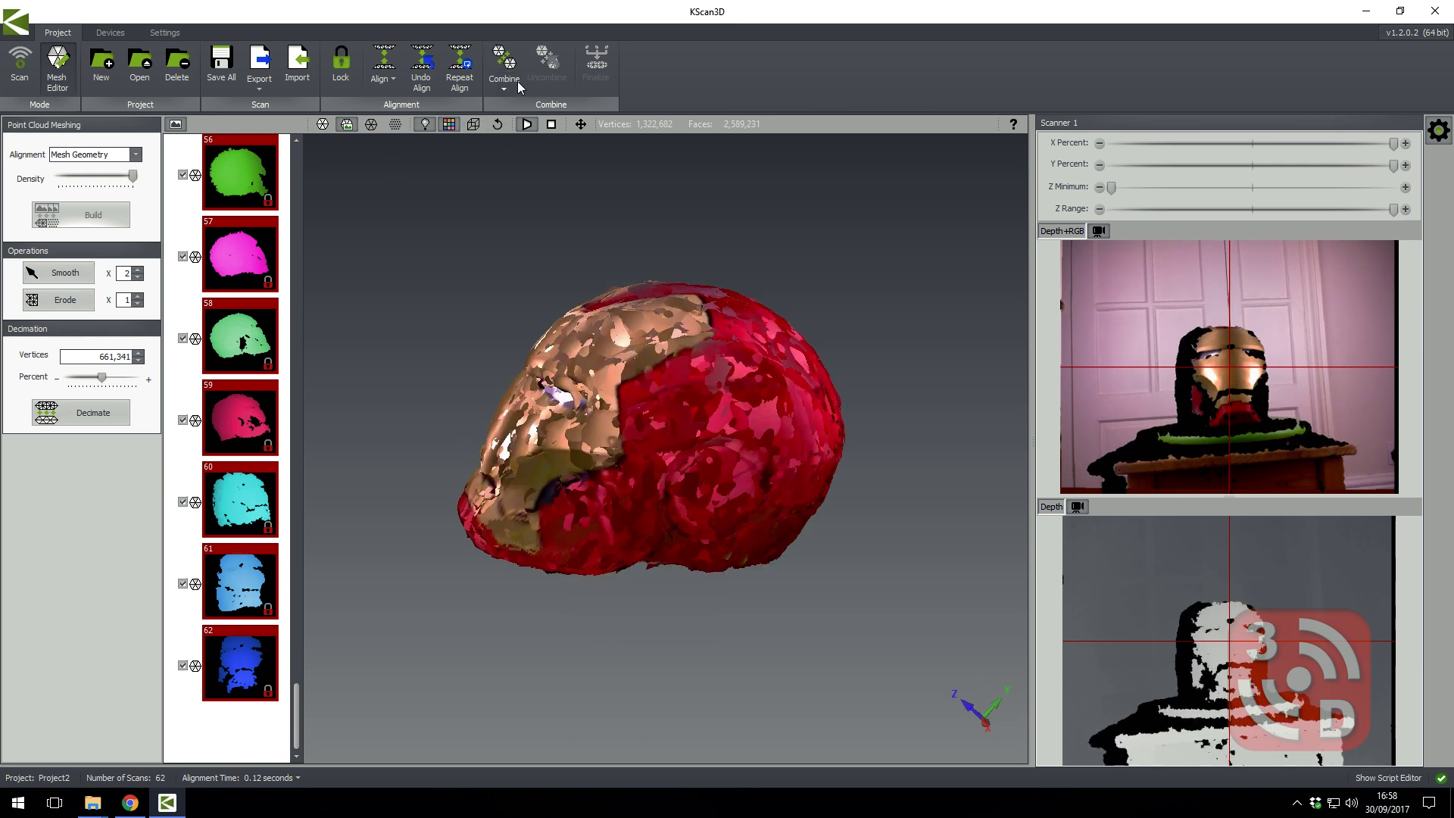
left_click(506, 53)
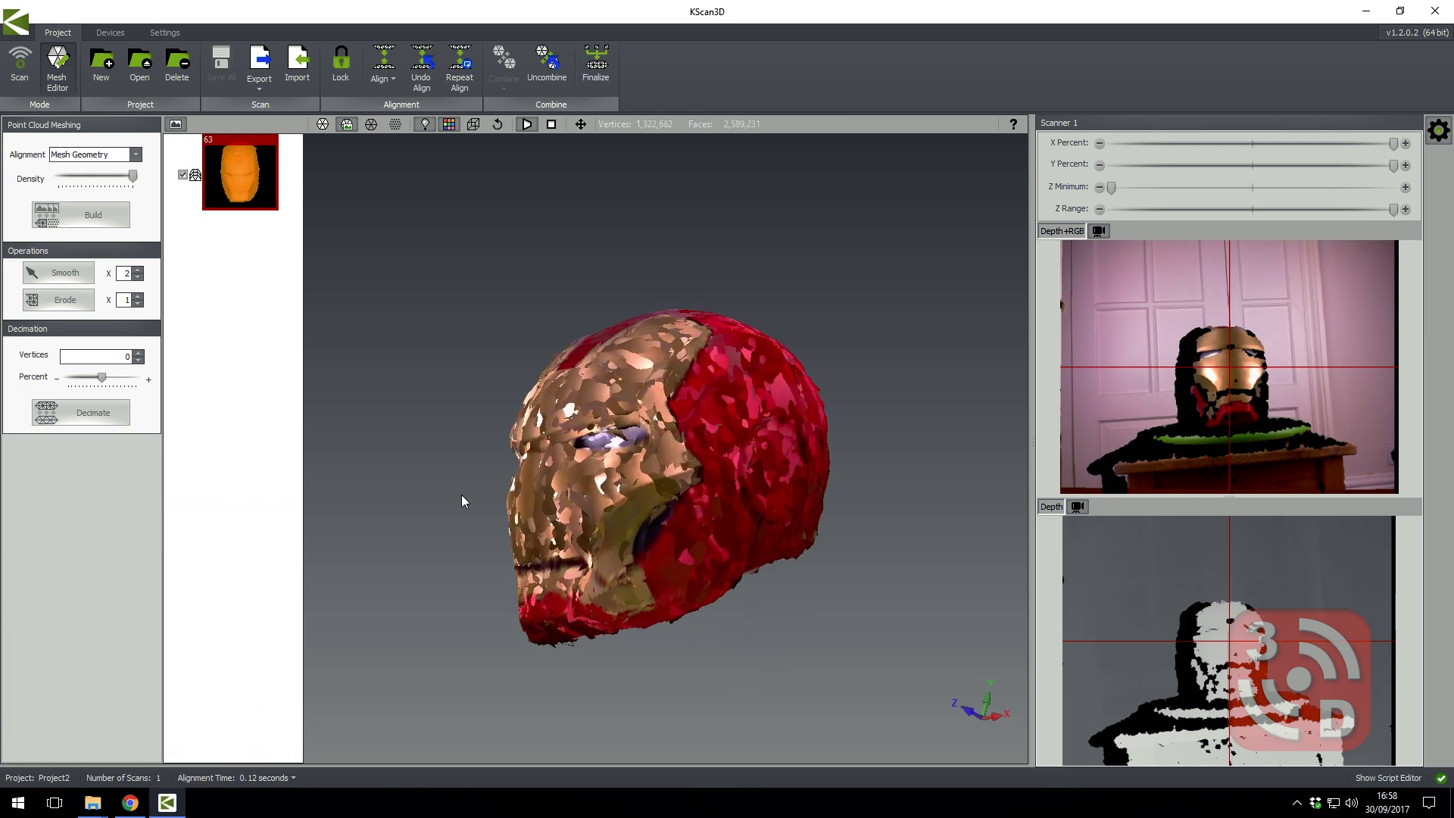
mouse_move(359, 503)
left_mouse_down()
mouse_move(301, 501)
mouse_move(574, 374)
mouse_move(566, 407)
mouse_move(468, 396)
mouse_move(560, 154)
left_mouse_up()
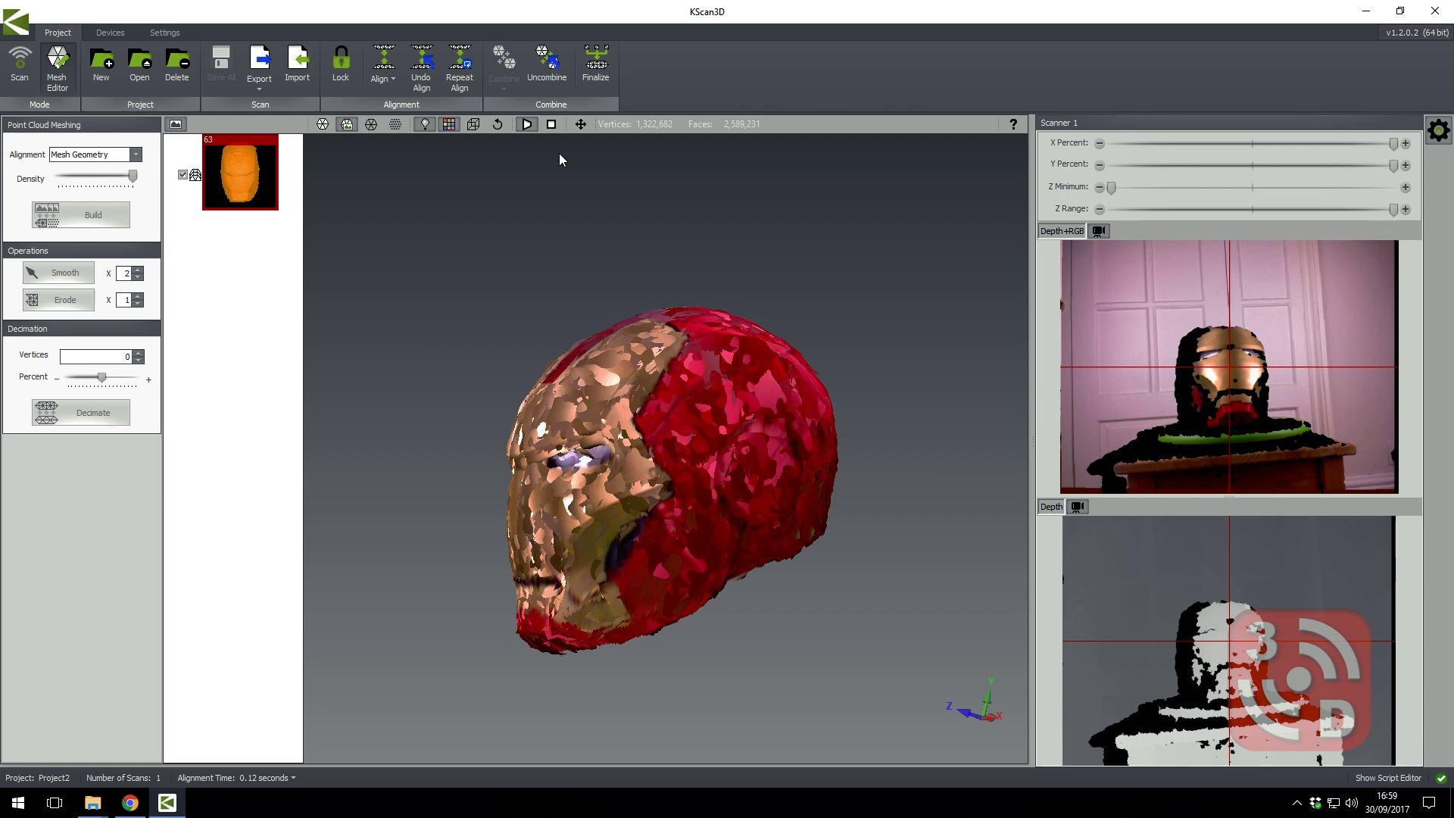
mouse_move(557, 250)
left_mouse_down()
mouse_move(532, 324)
mouse_move(550, 314)
mouse_move(547, 262)
mouse_move(489, 261)
mouse_move(614, 314)
mouse_move(726, 297)
mouse_move(520, 324)
mouse_move(564, 356)
mouse_move(546, 170)
left_mouse_up()
Finalize the helmet model with Hole Filling set to High
left_click(609, 54)
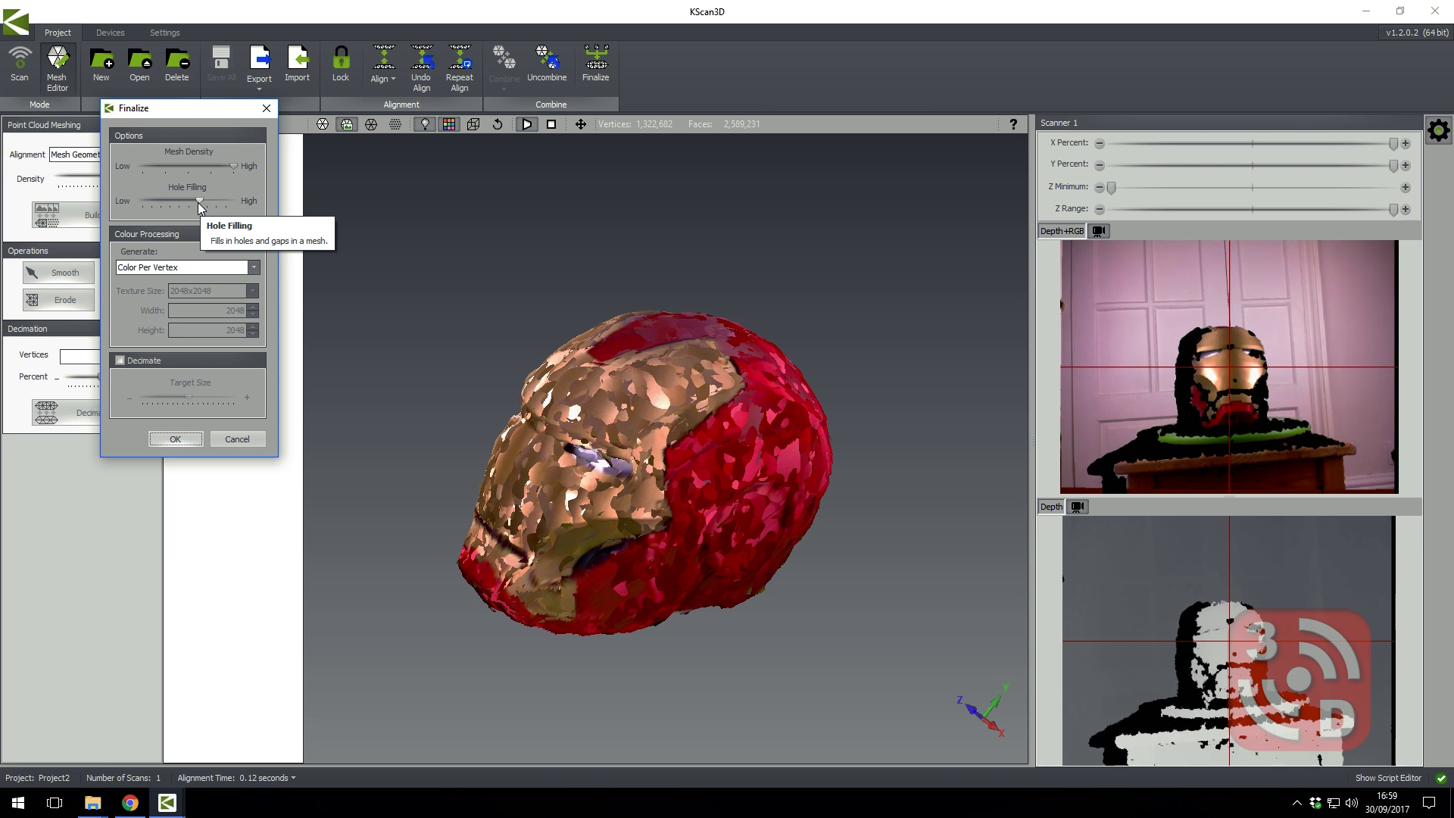
left_click_drag(199, 202, 221, 198)
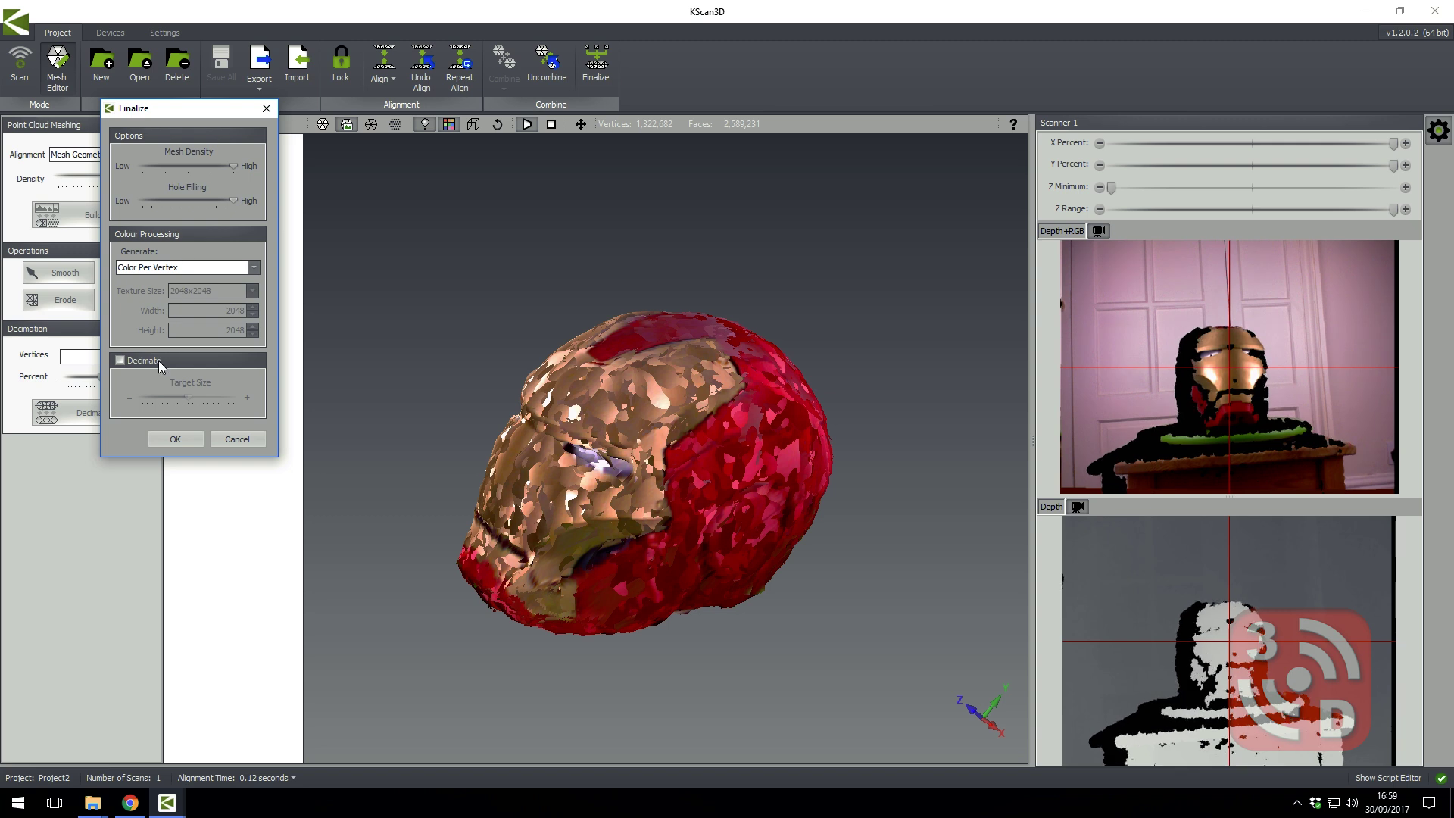
left_click(175, 442)
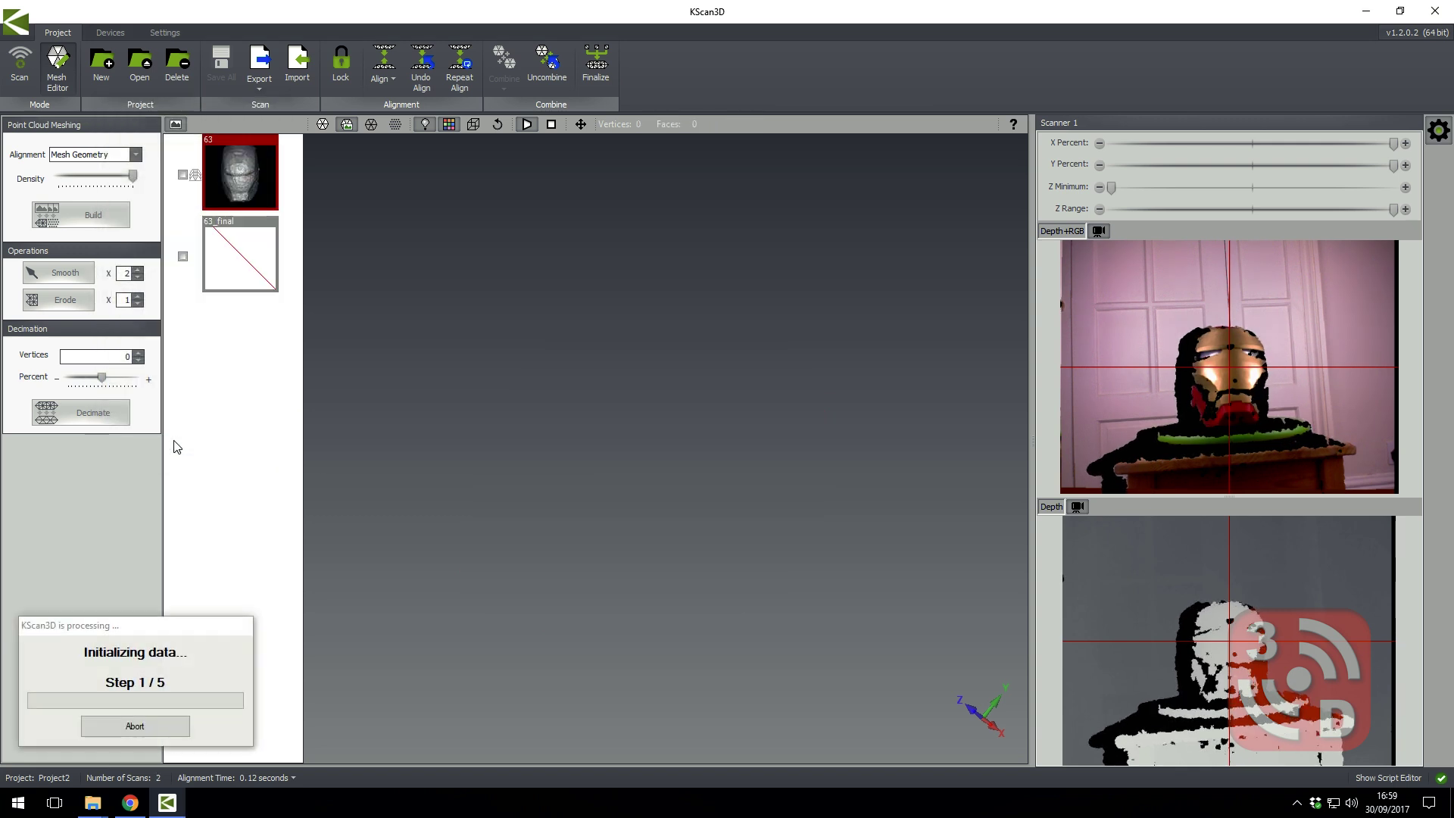
left_click_drag(199, 629, 696, 349)
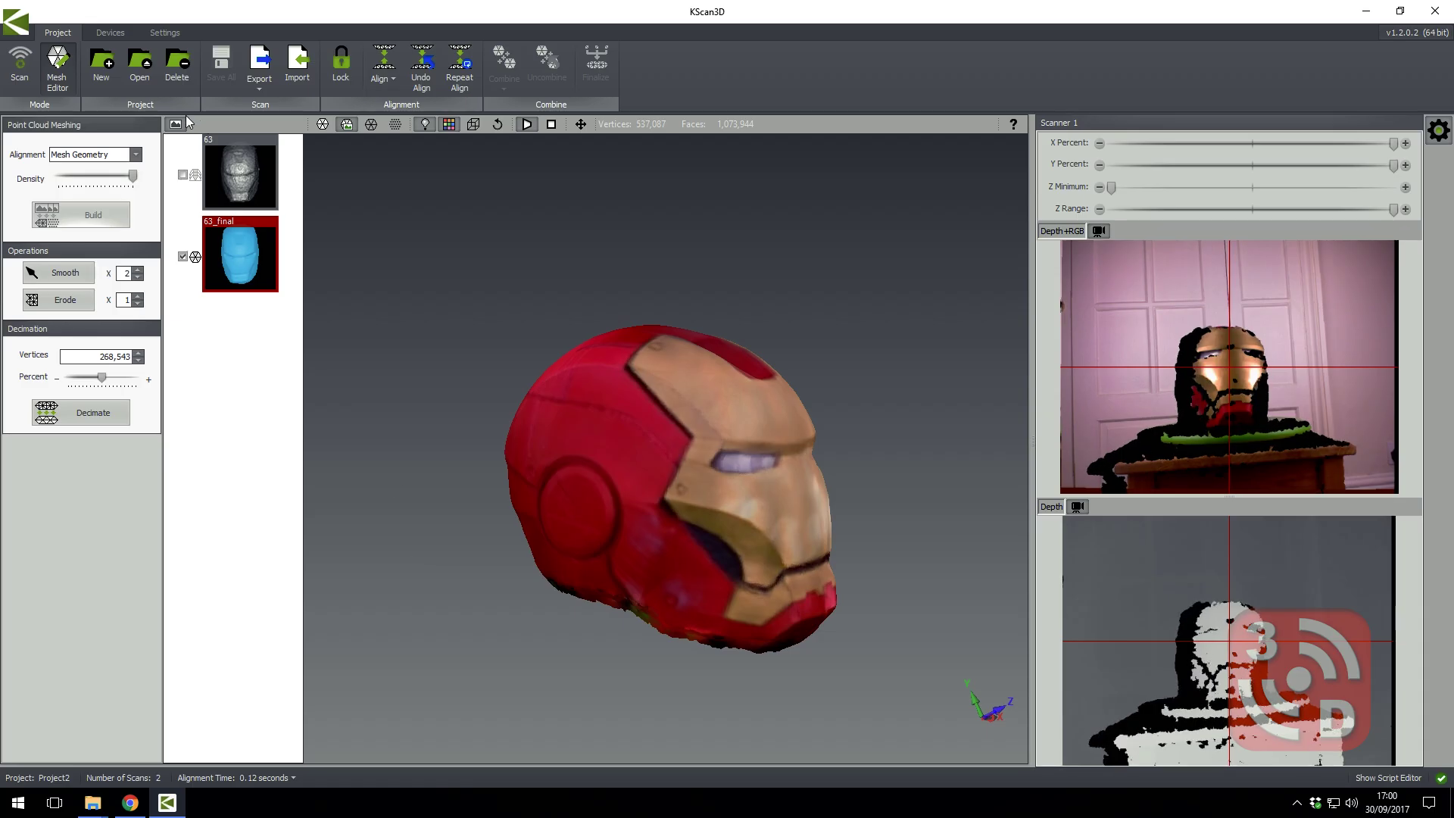
Start exporting the finalized 63_final helmet model
left_click(263, 67)
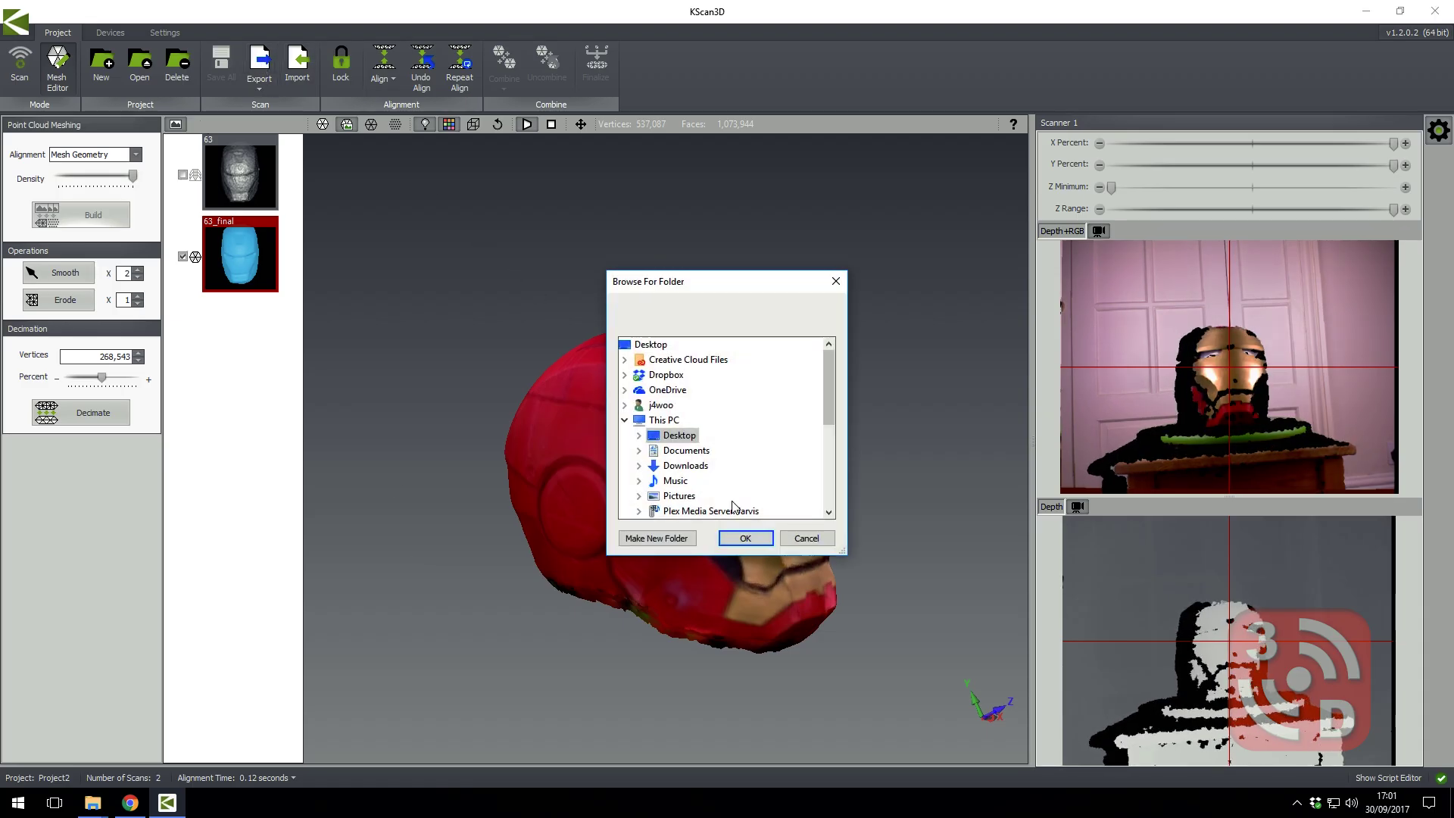